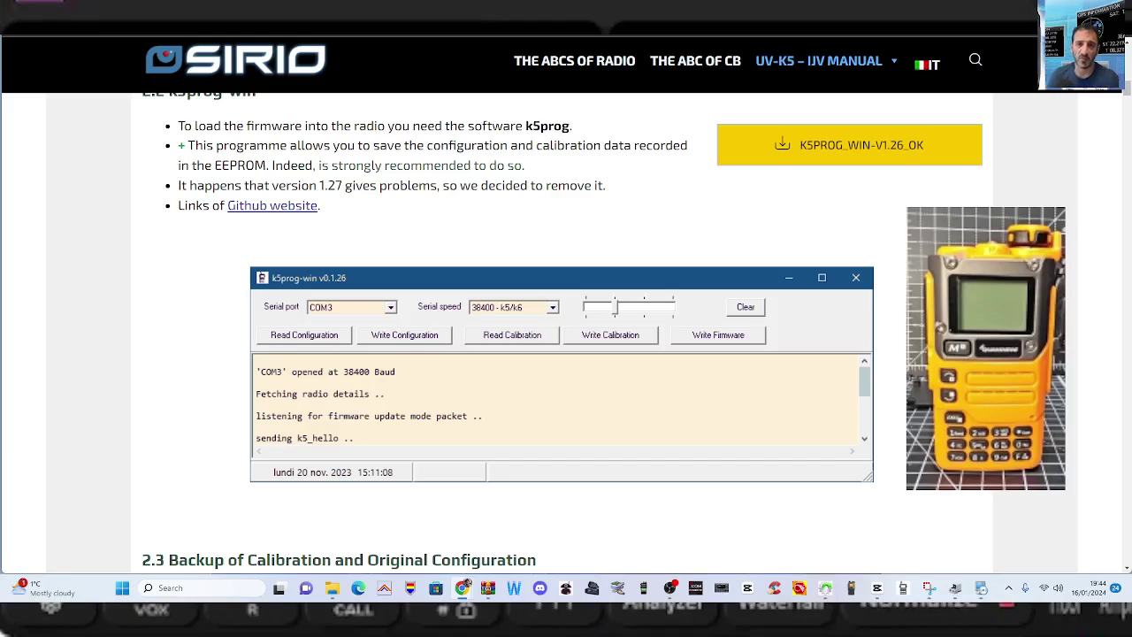
Start downloading K5PROG_WIN-V1.26_OK from the yellow download button on the page
mouse_move(891, 69)
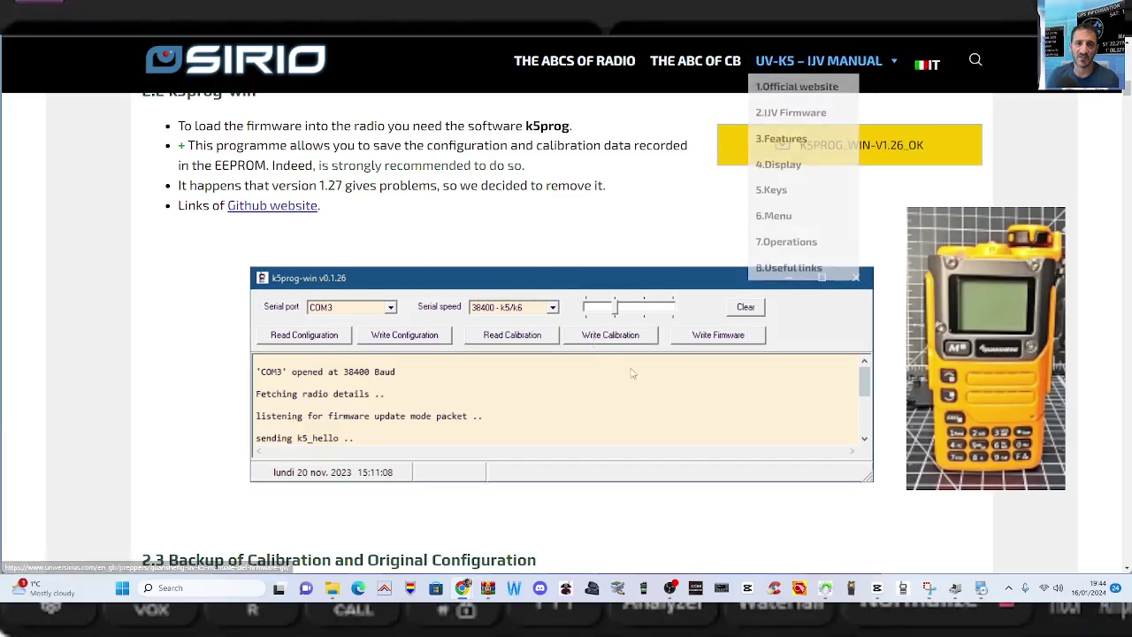
scroll(566, 333, down, 9)
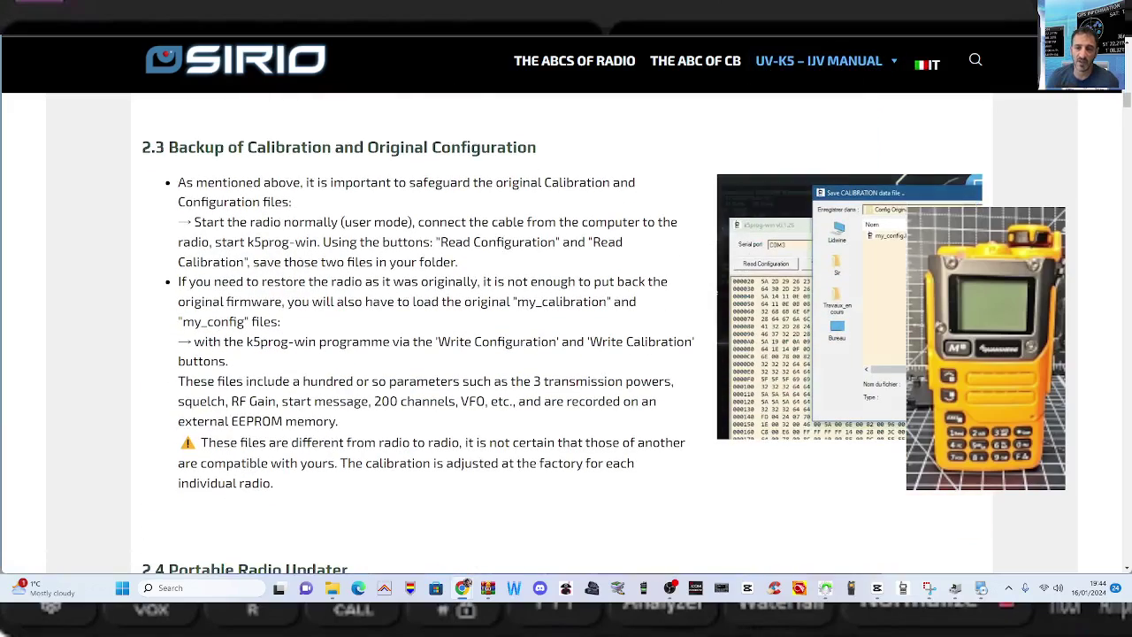
scroll(566, 333, up, 9)
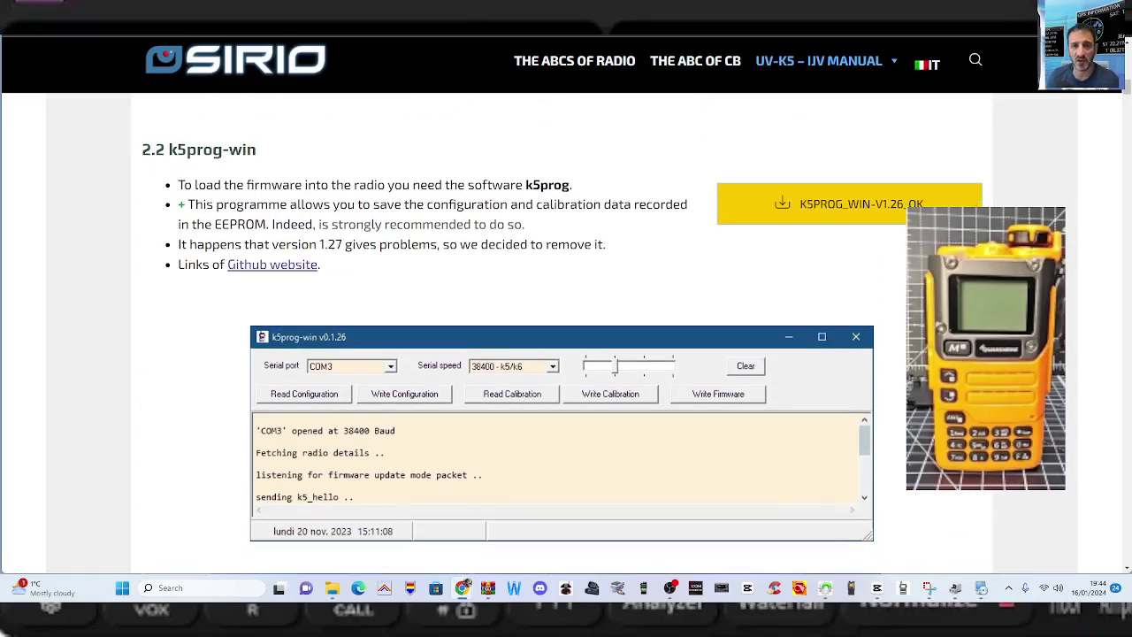
scroll(566, 333, down, 1)
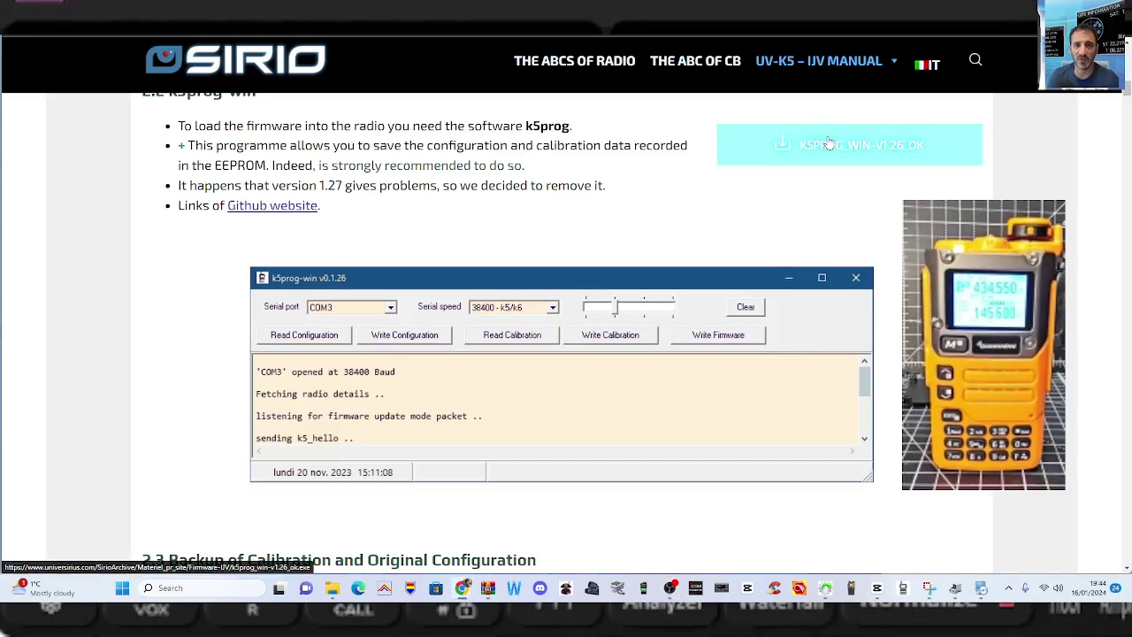
click(793, 156)
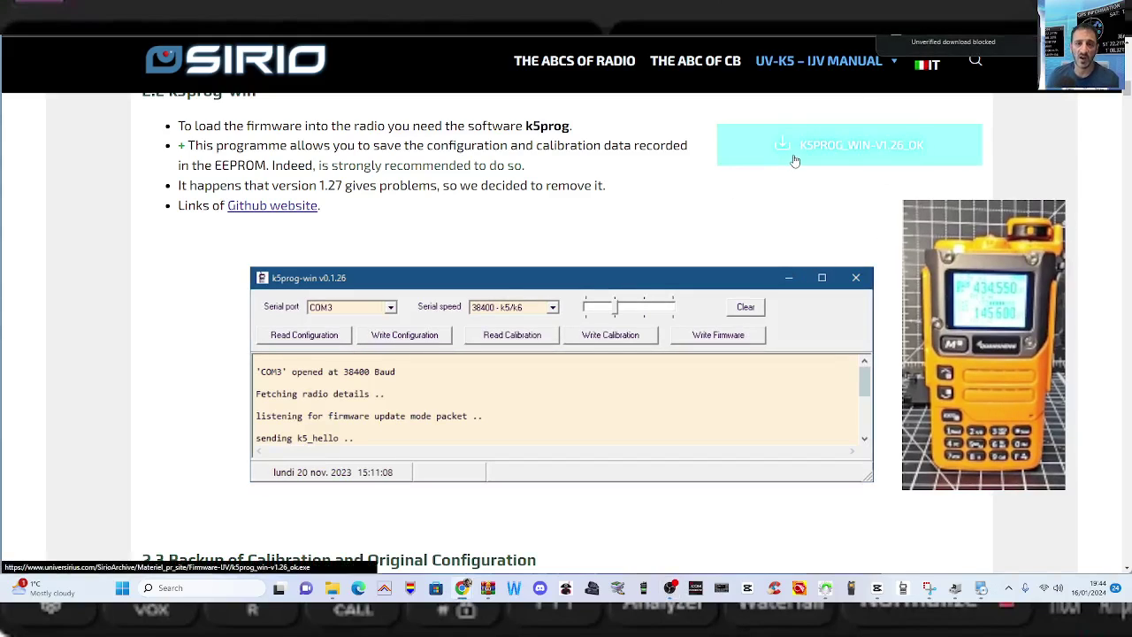
Keep the unverified k5prog_win-v1.26_ok.exe download and launch k5prog-win v0.1.26 mid-screen
click(993, 41)
click(989, 101)
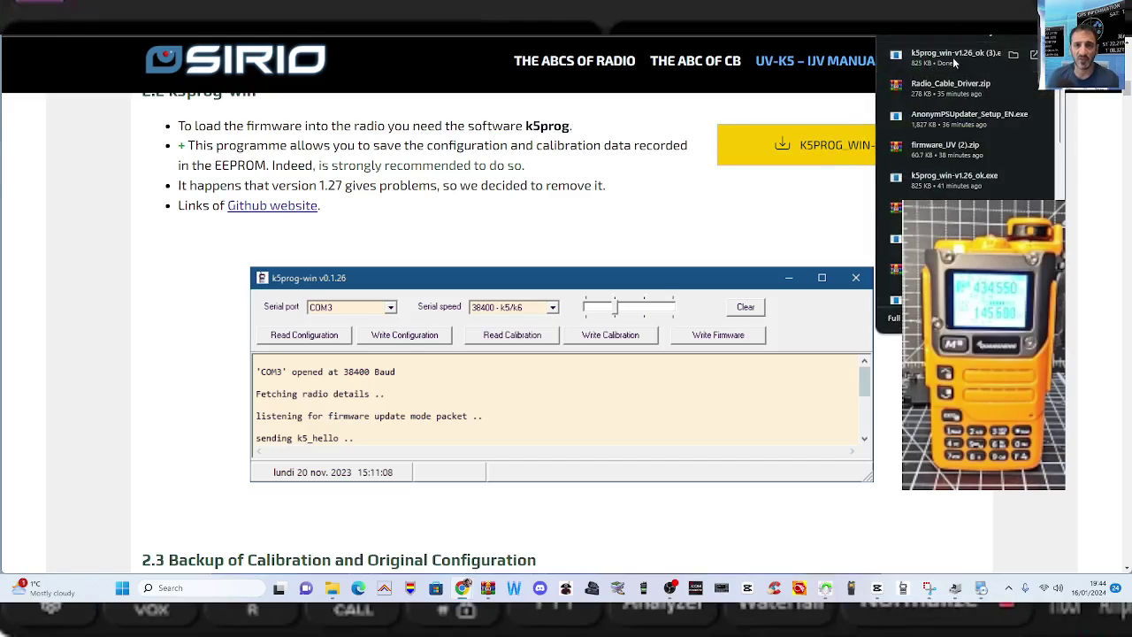
click(952, 56)
drag(428, 58, 650, 193)
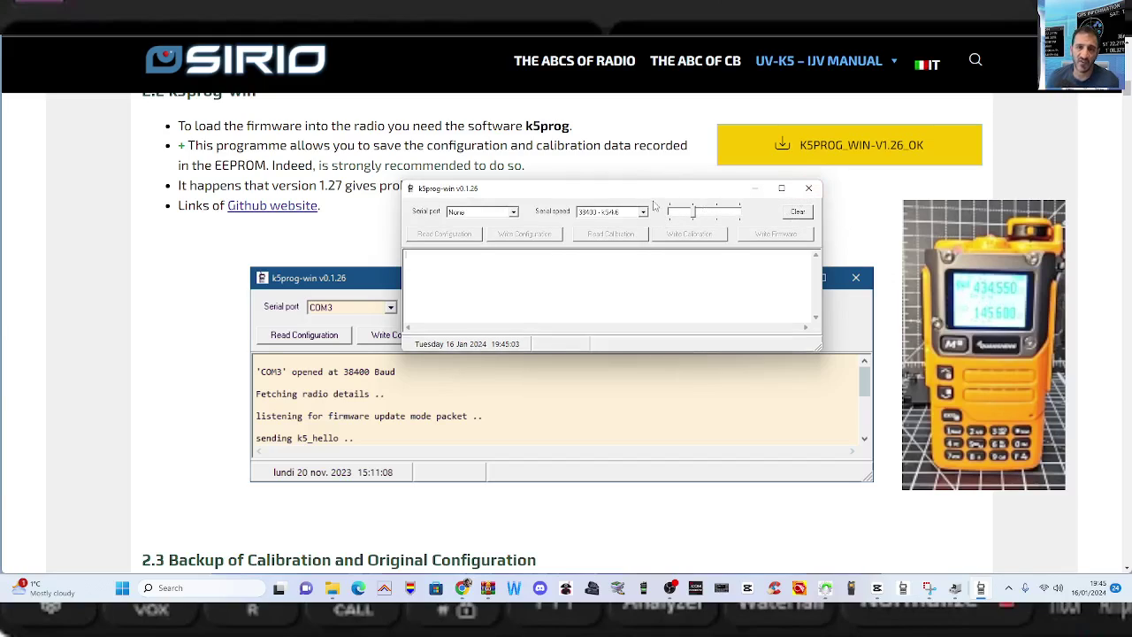
Close the duplicate k5prog-win and keep COM11 as the serial port in the original window
click(808, 187)
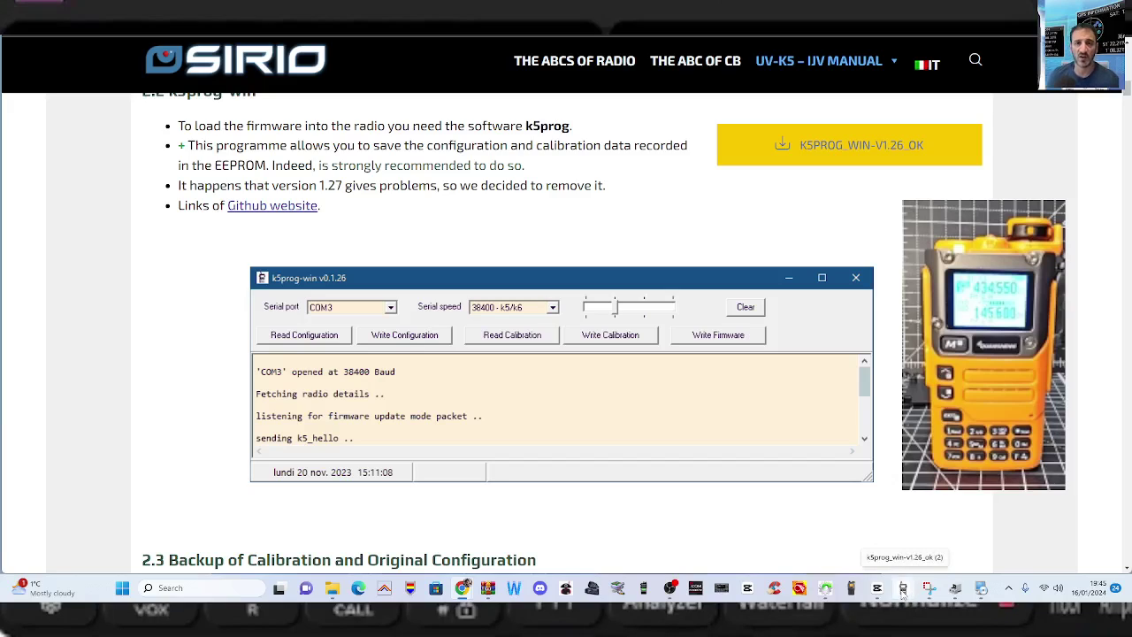
click(902, 590)
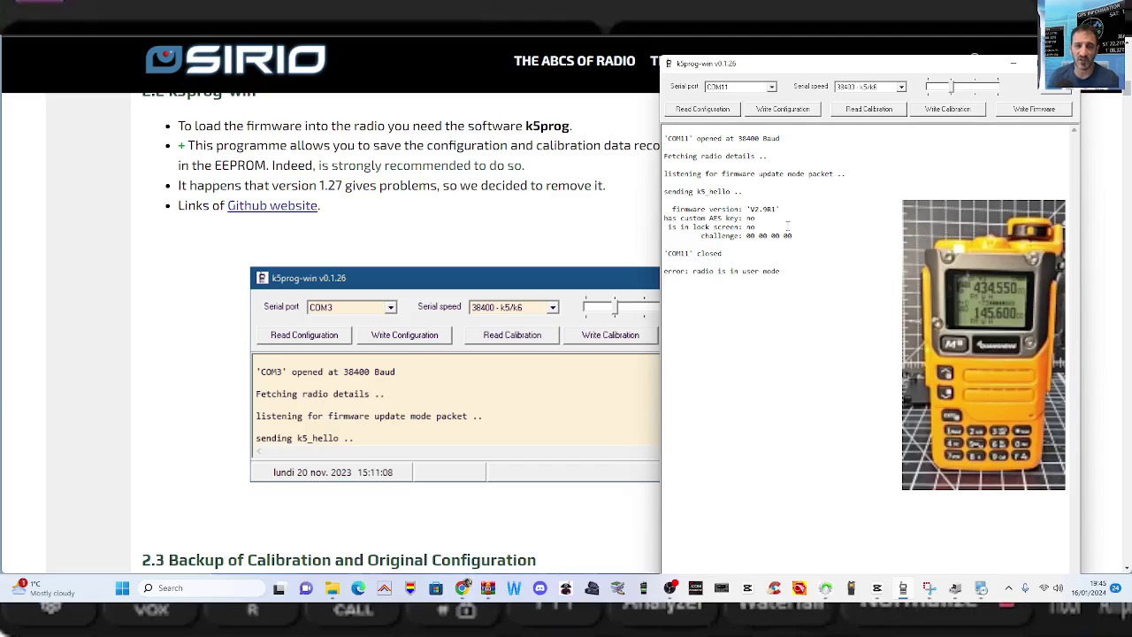
click(772, 87)
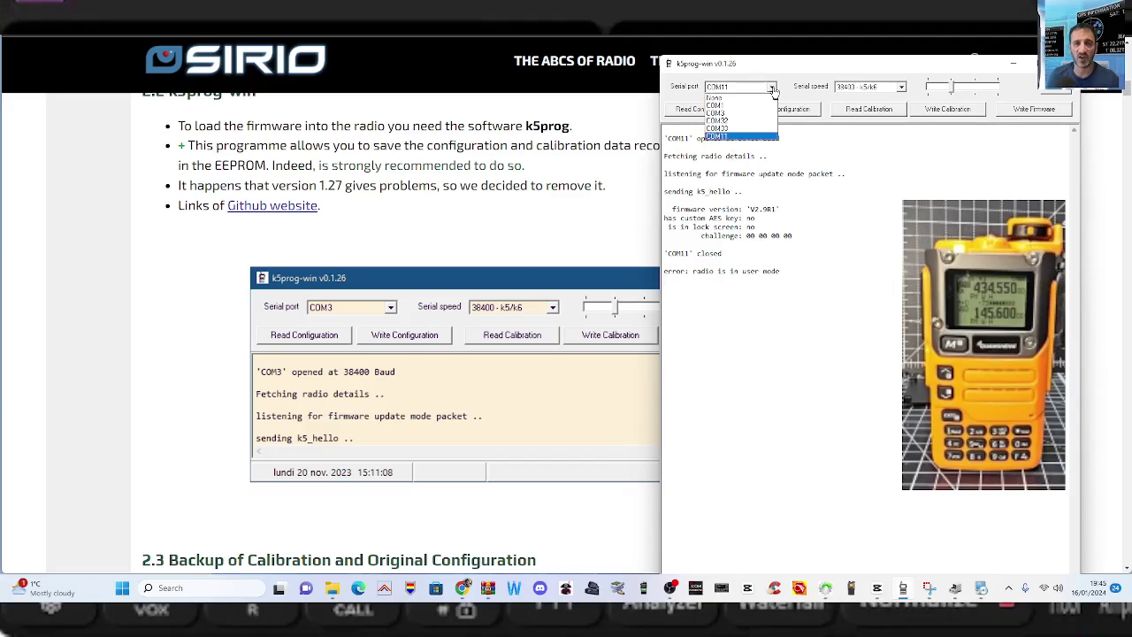
click(771, 88)
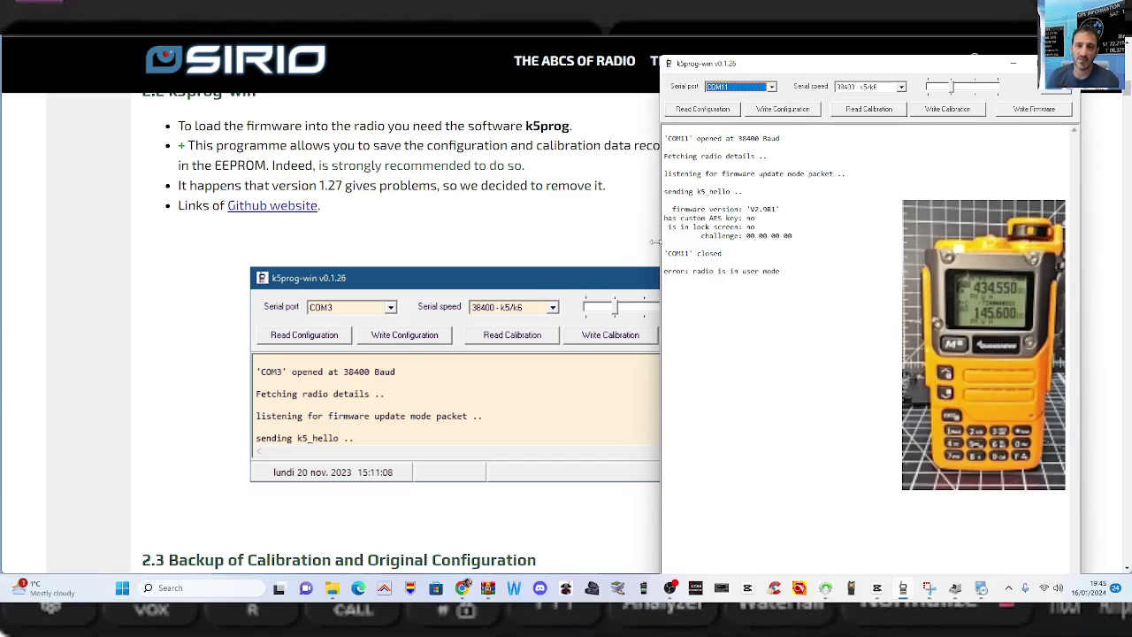
right_click(123, 589)
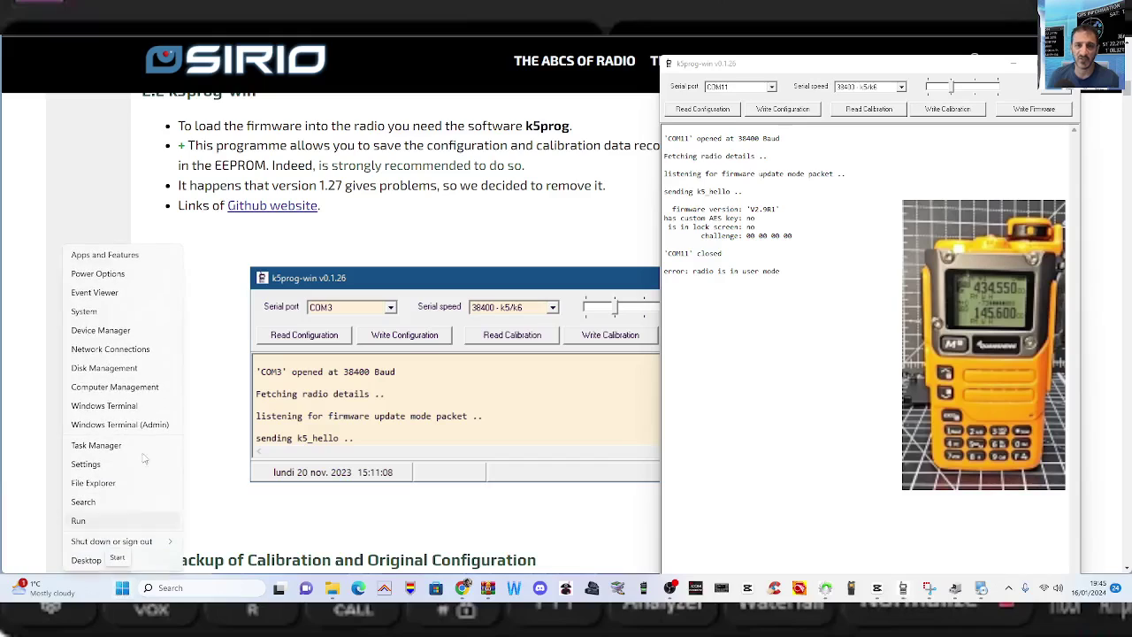
click(103, 330)
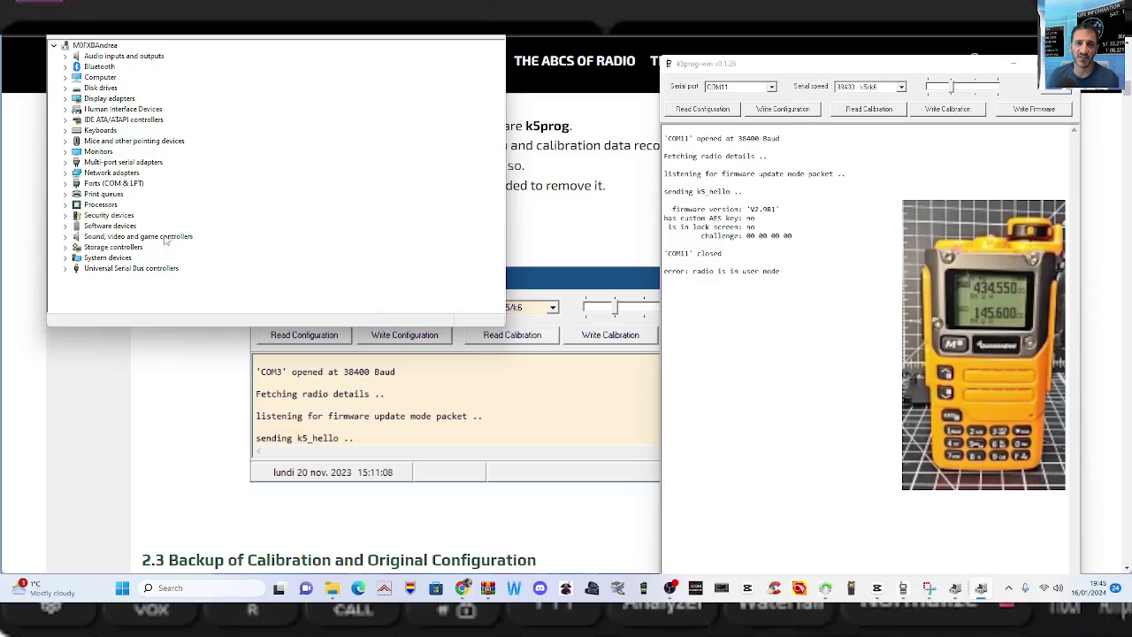
double_click(115, 183)
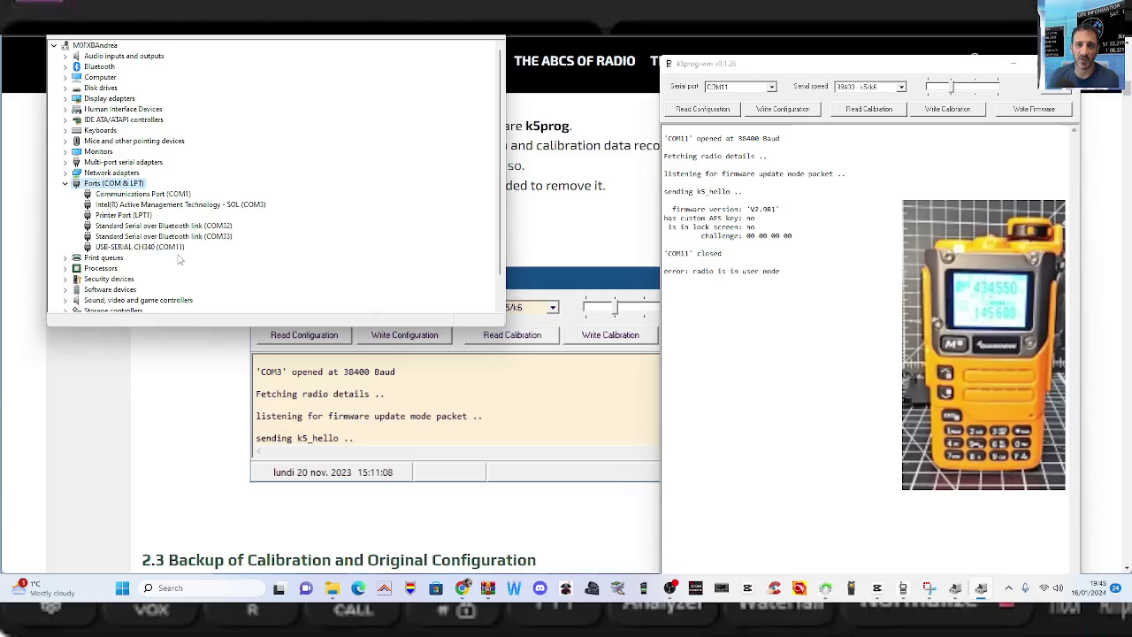
click(830, 225)
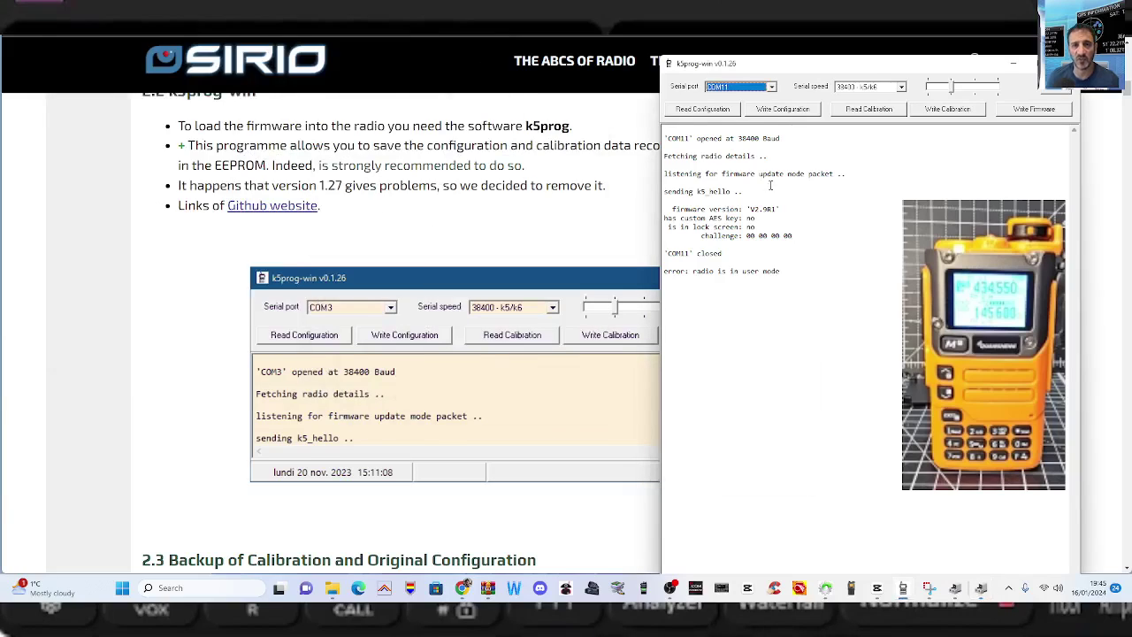
Set the serial speed to 38400 - k5/k6
click(772, 86)
click(774, 88)
click(902, 86)
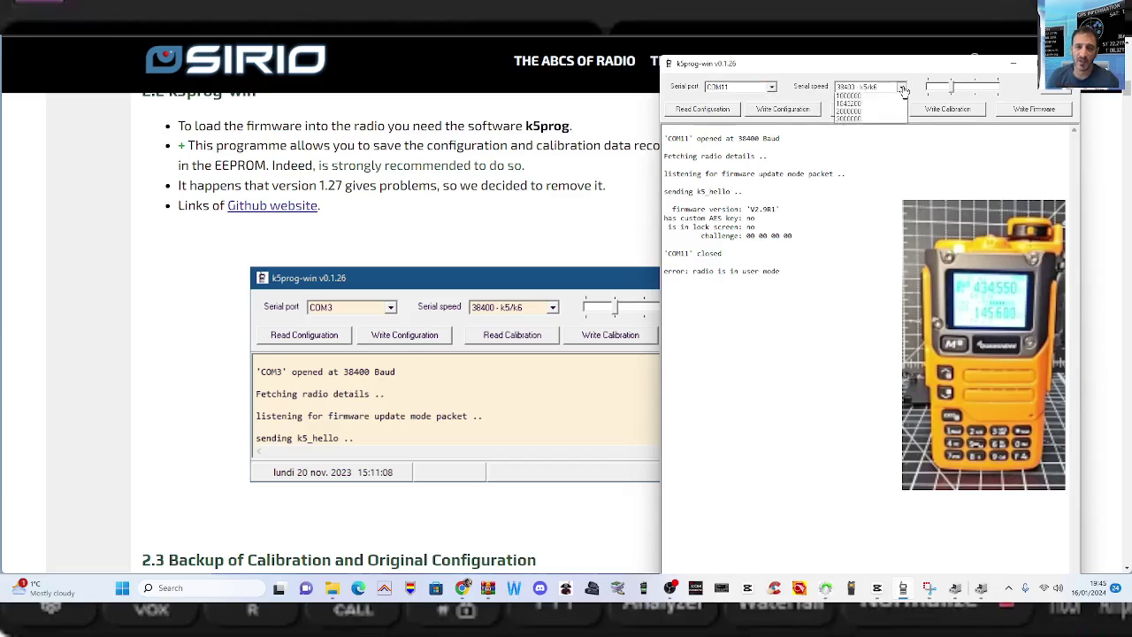
click(902, 87)
click(902, 87)
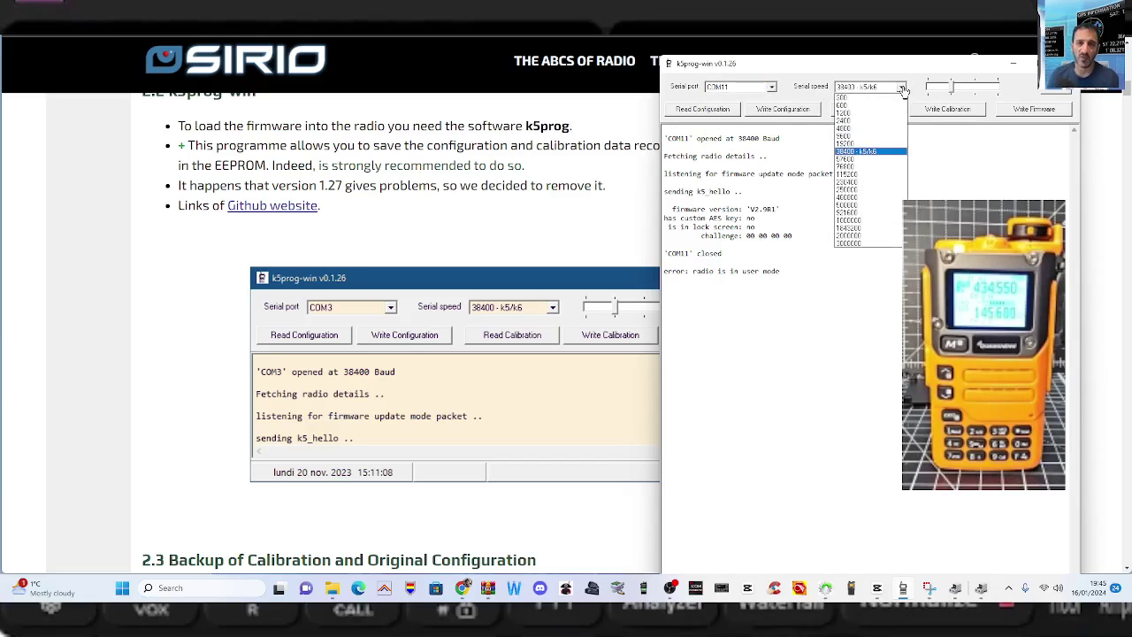
click(901, 87)
click(902, 87)
click(901, 87)
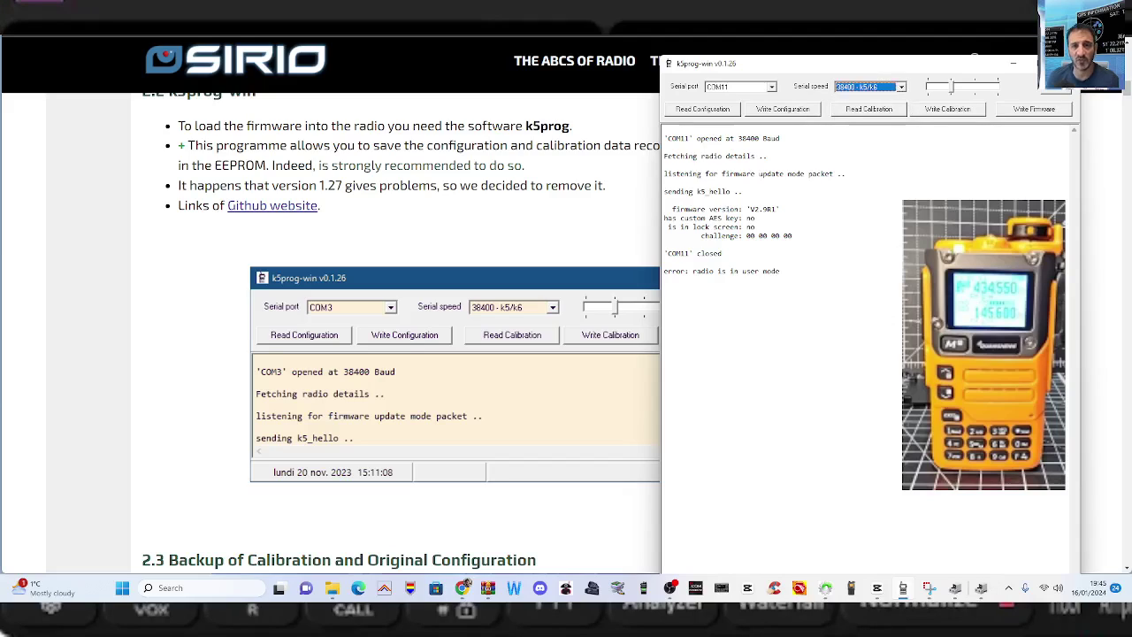
Read the radio's configuration into my_config3 and its calibration into my_calibration3
click(707, 110)
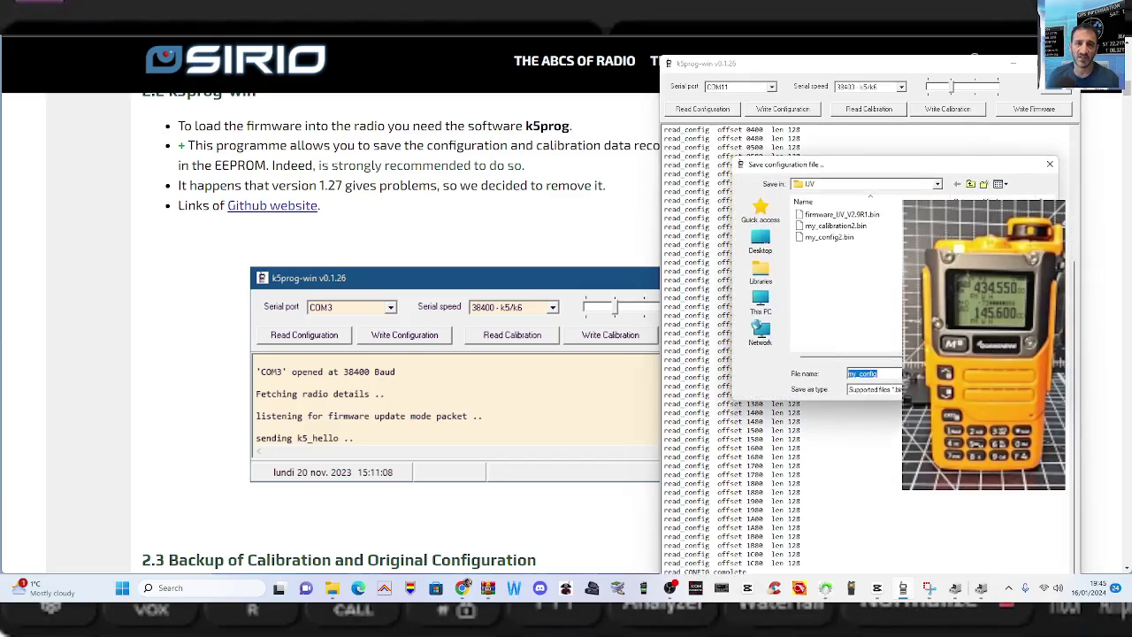
click(881, 373)
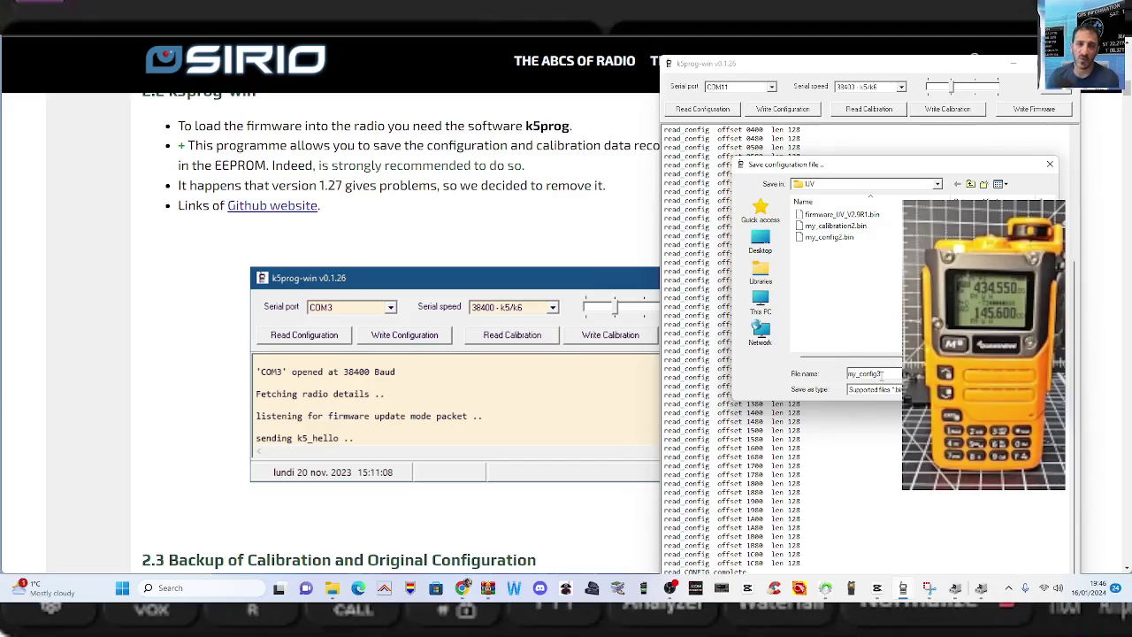
key(Return)
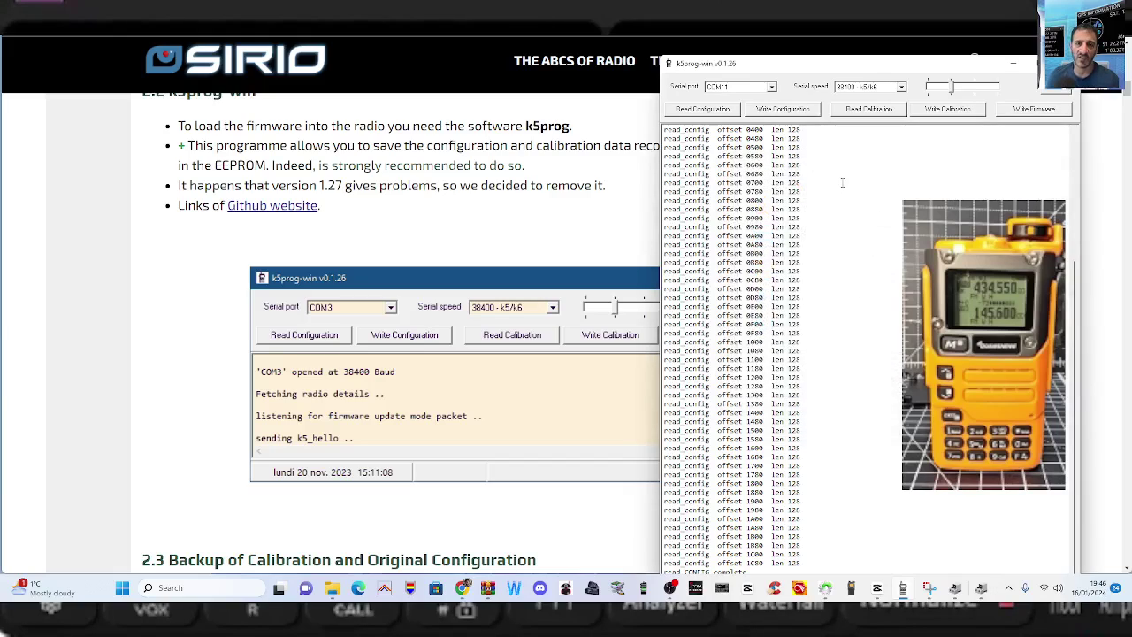
click(869, 109)
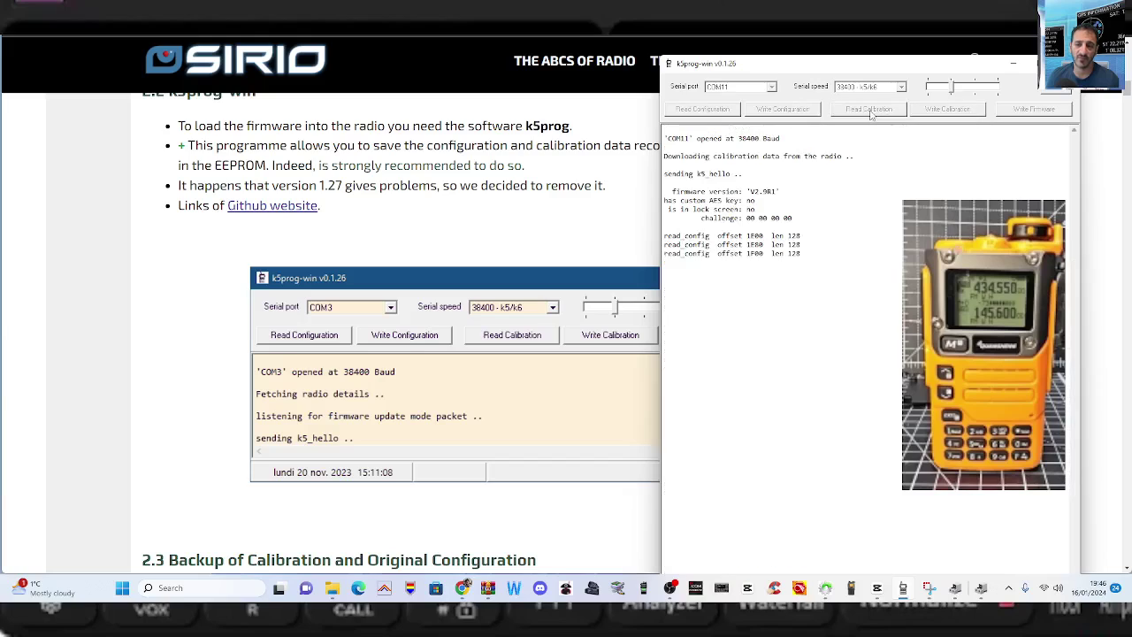
click(888, 373)
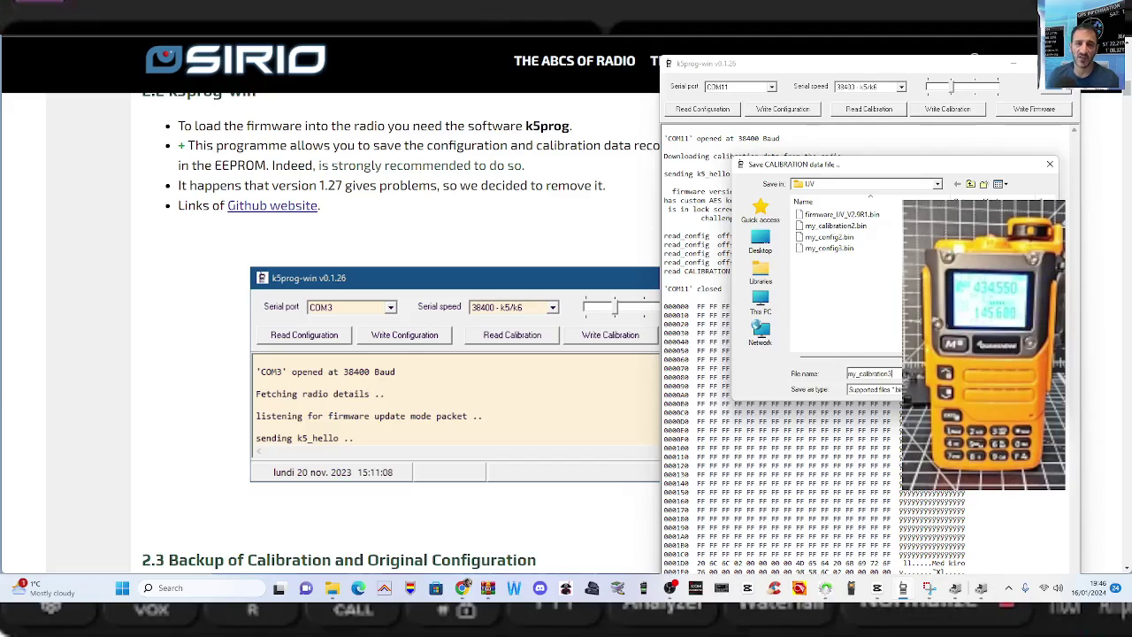
key(Return)
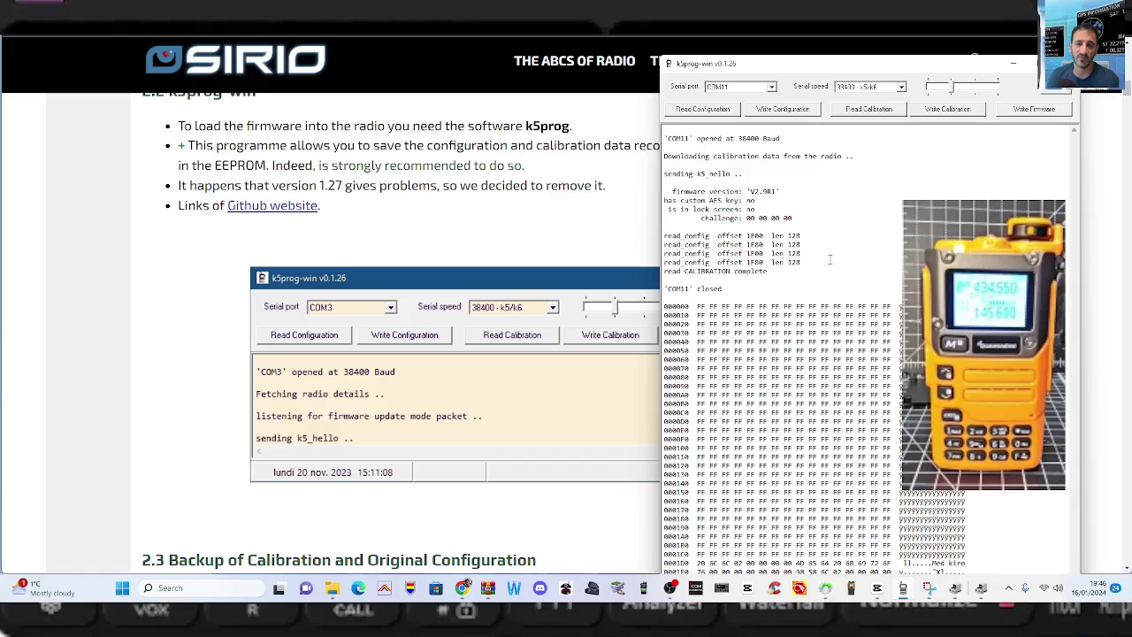
Write the my_config3.bin configuration backup back into the radio
click(781, 109)
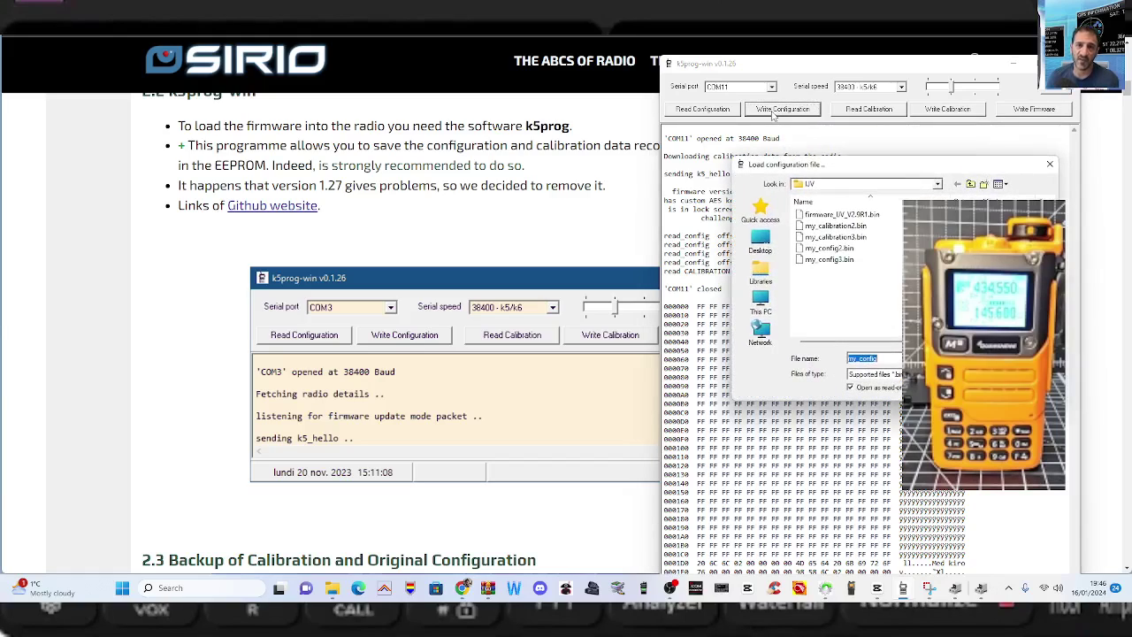
click(839, 260)
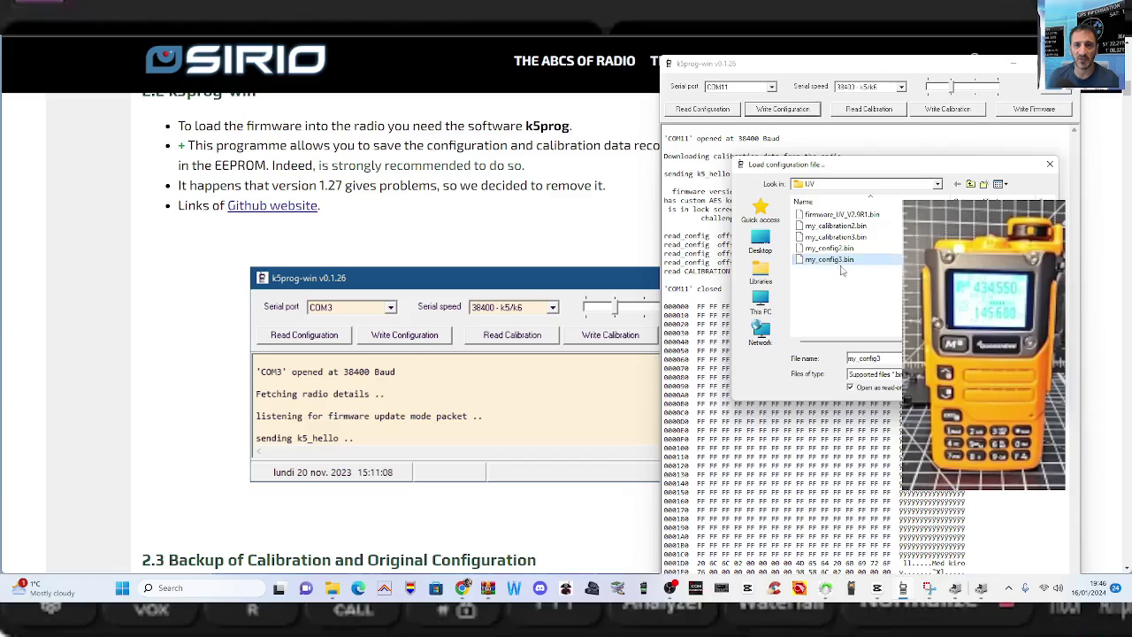
double_click(831, 259)
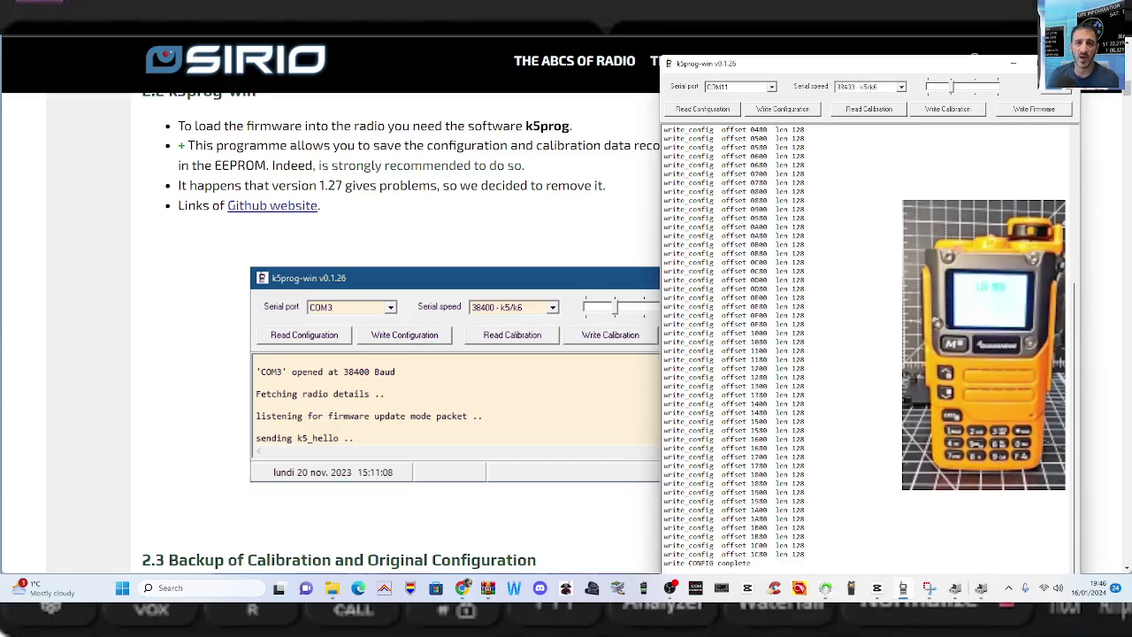
click(947, 108)
Upload my_calibration3.bin to the radio as its calibration data
click(836, 237)
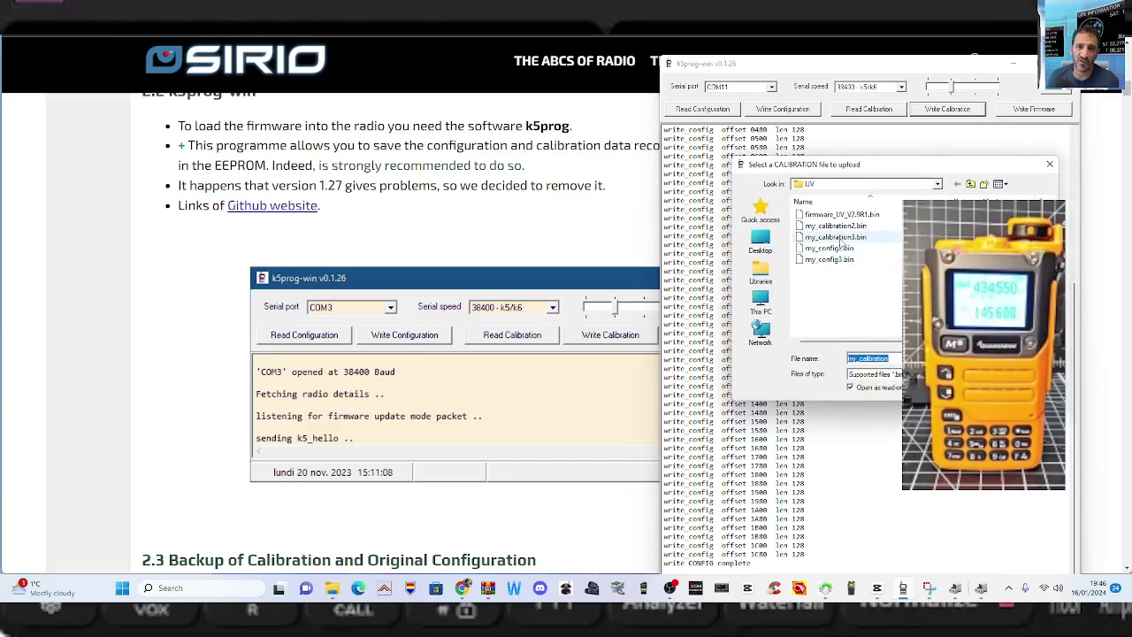
double_click(835, 237)
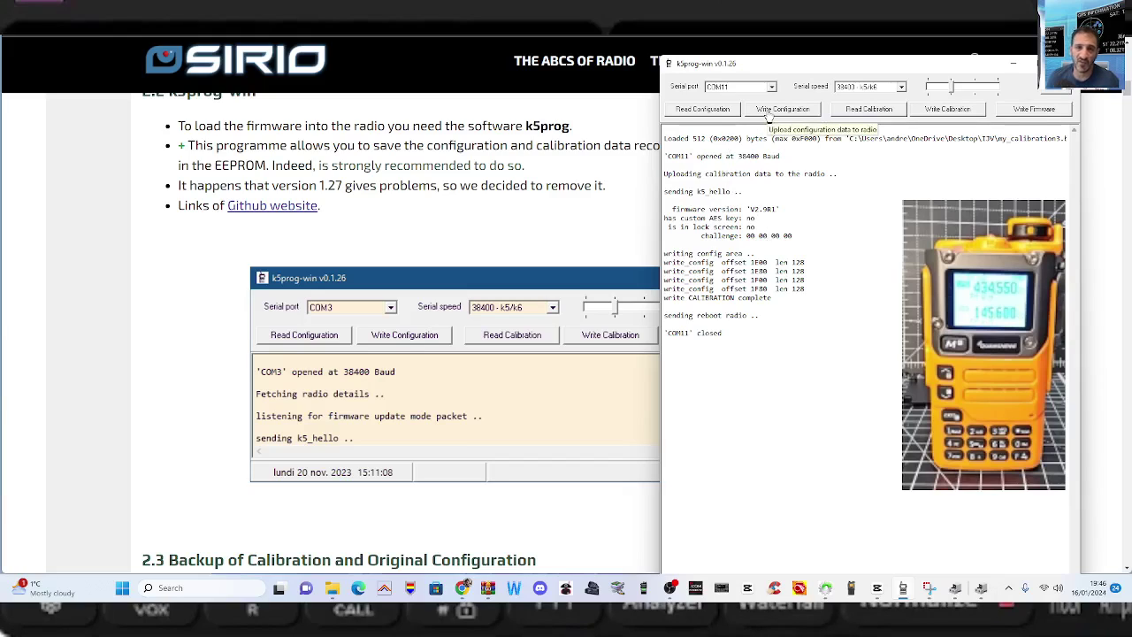
After my_calibration3.bin is rejected as too small, write my_config3.bin as the configuration
click(768, 116)
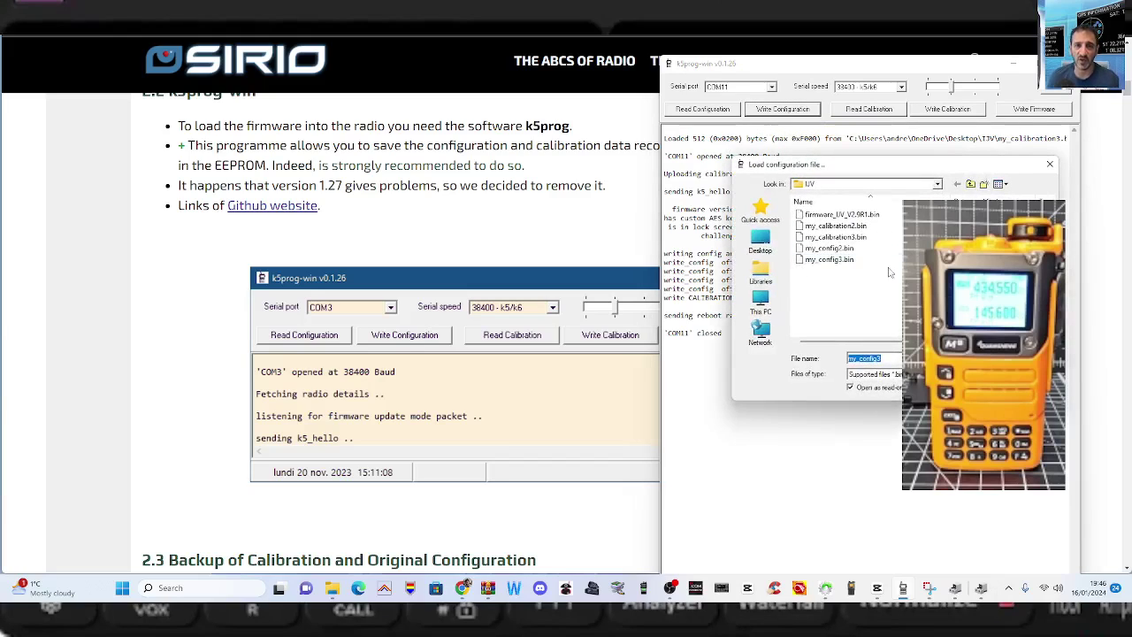
double_click(858, 238)
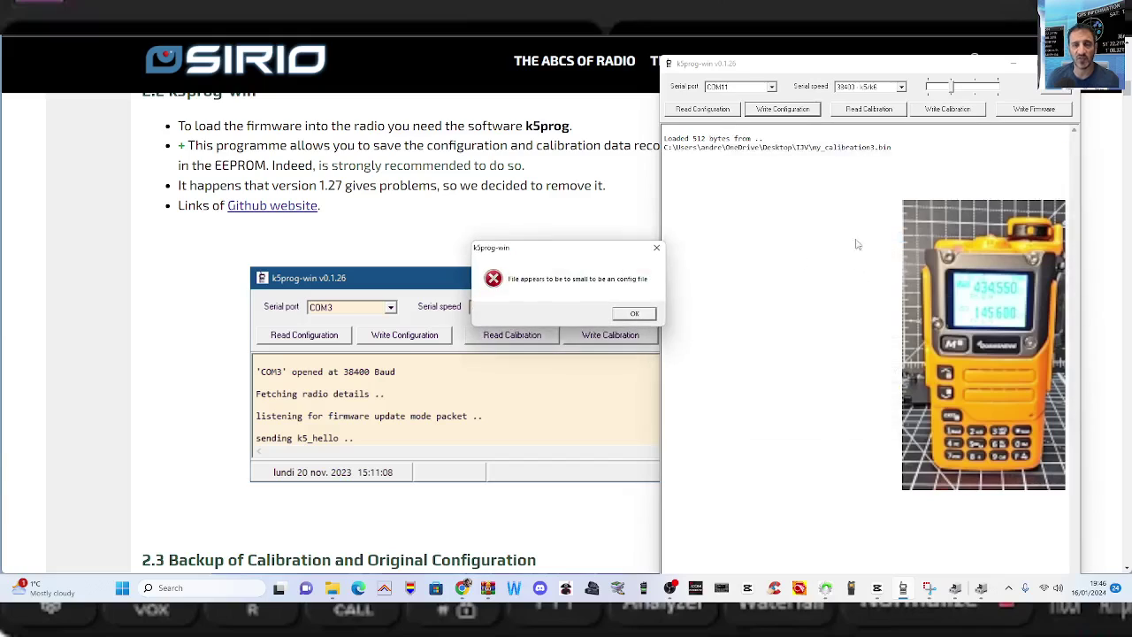
click(634, 315)
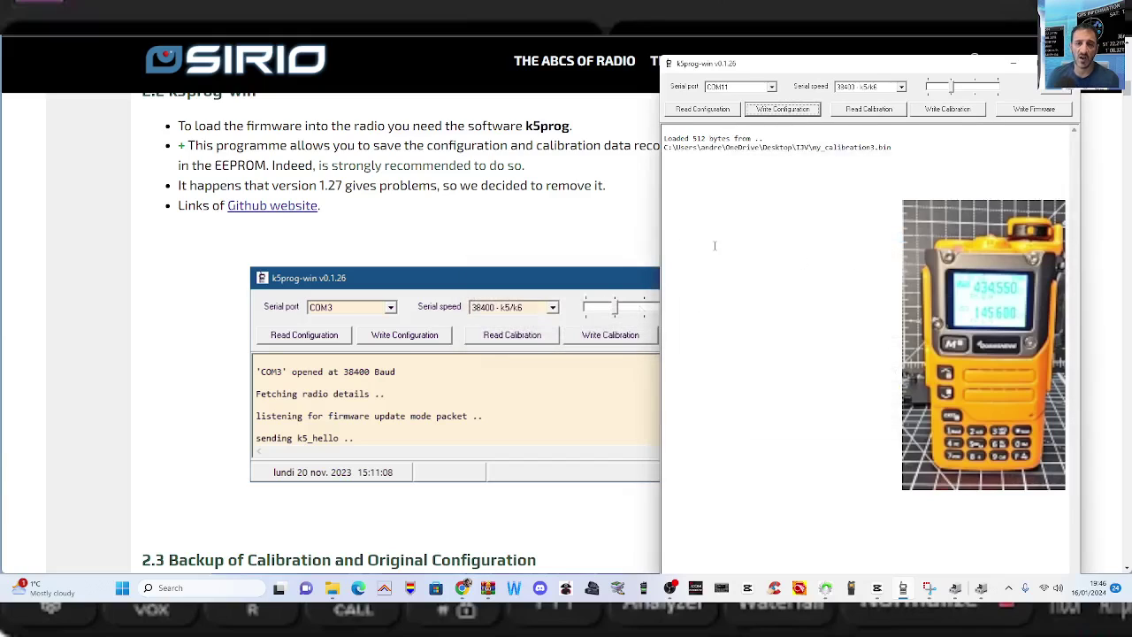
click(776, 112)
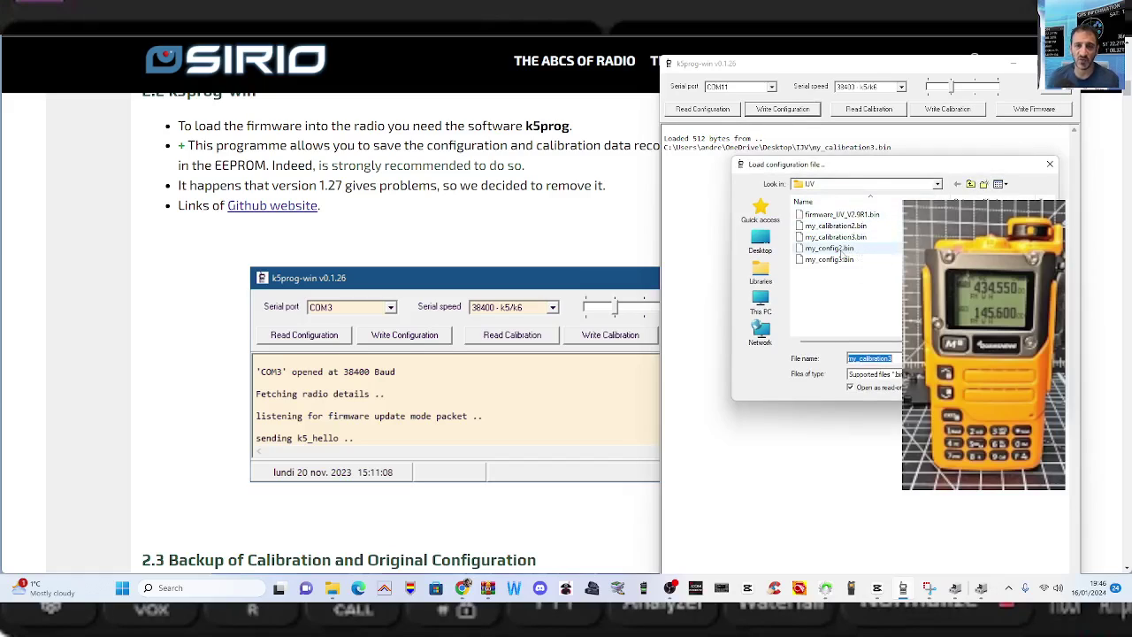
click(836, 259)
double_click(838, 261)
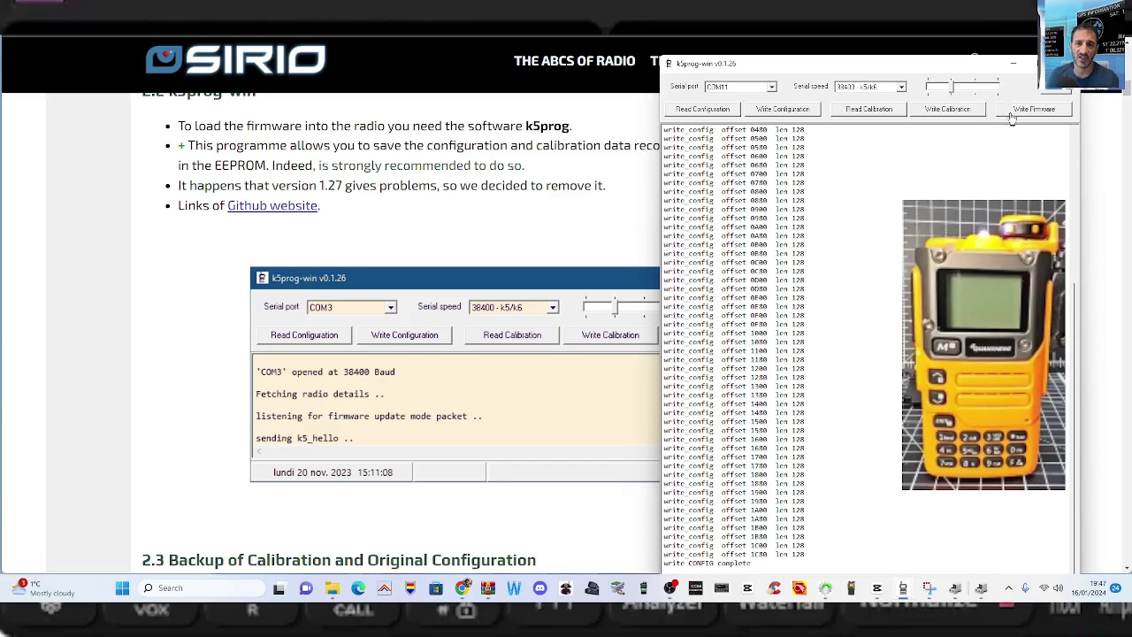
Flash firmware_IJV_V2.981.bin onto the radio
click(1041, 109)
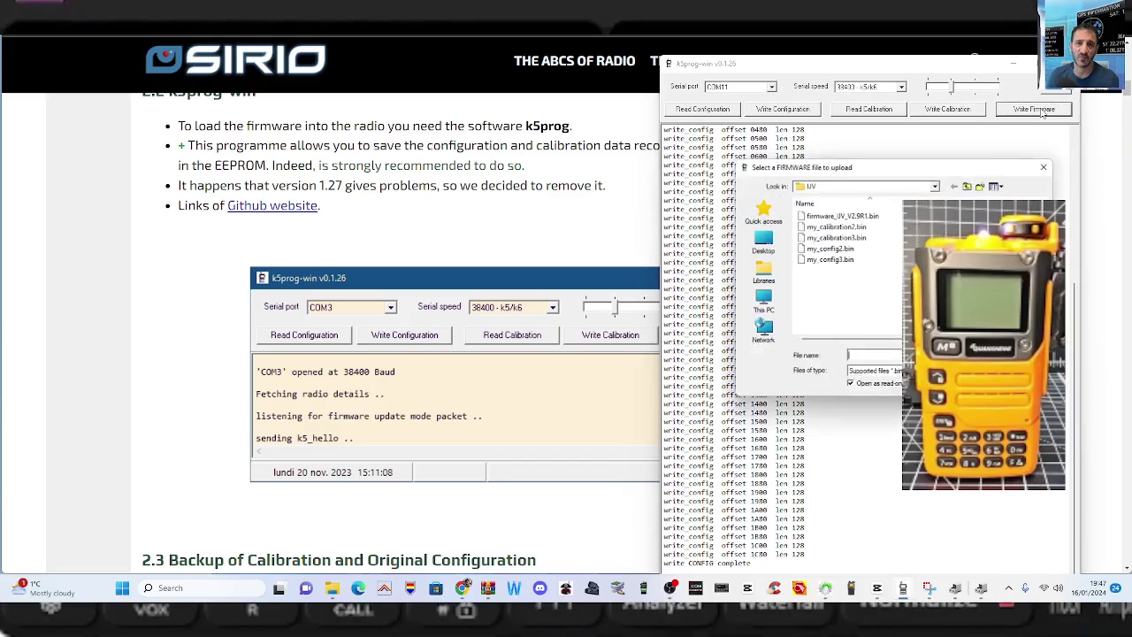
double_click(837, 216)
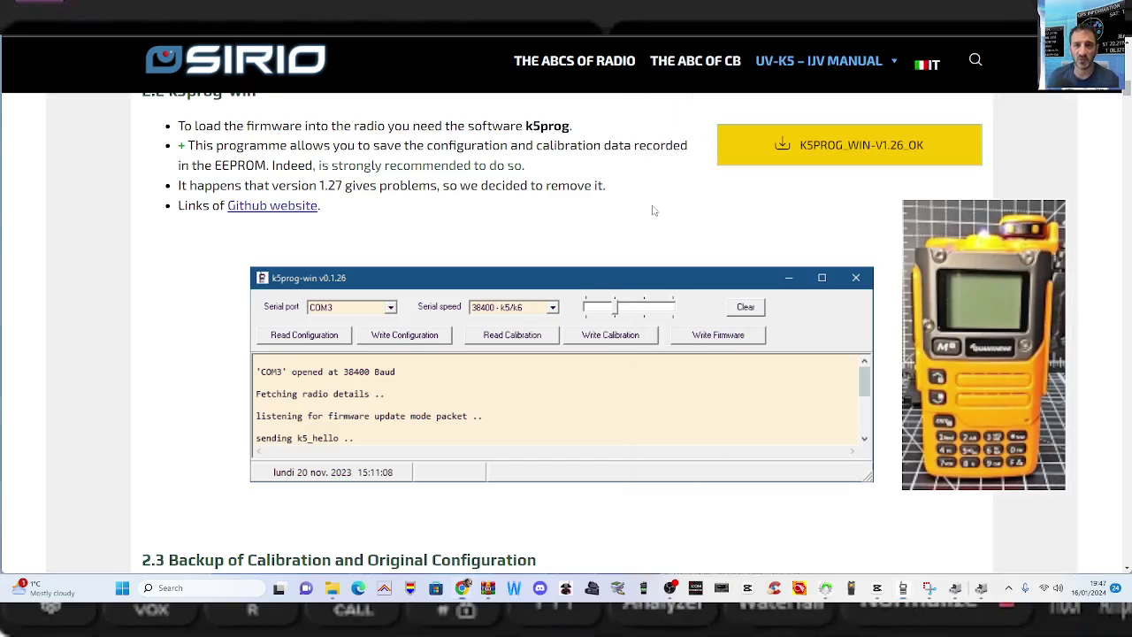
Scroll the IJV manual from section 2.3 down to 2.6 Adjusting the radio after update
scroll(832, 255, down, 4)
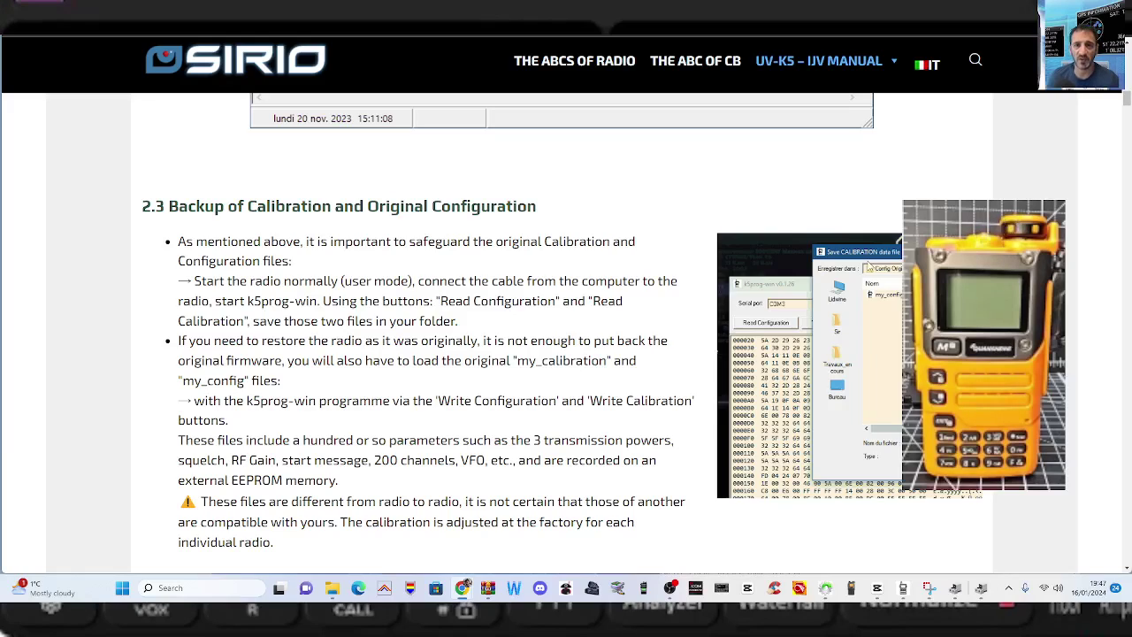
scroll(869, 265, down, 1)
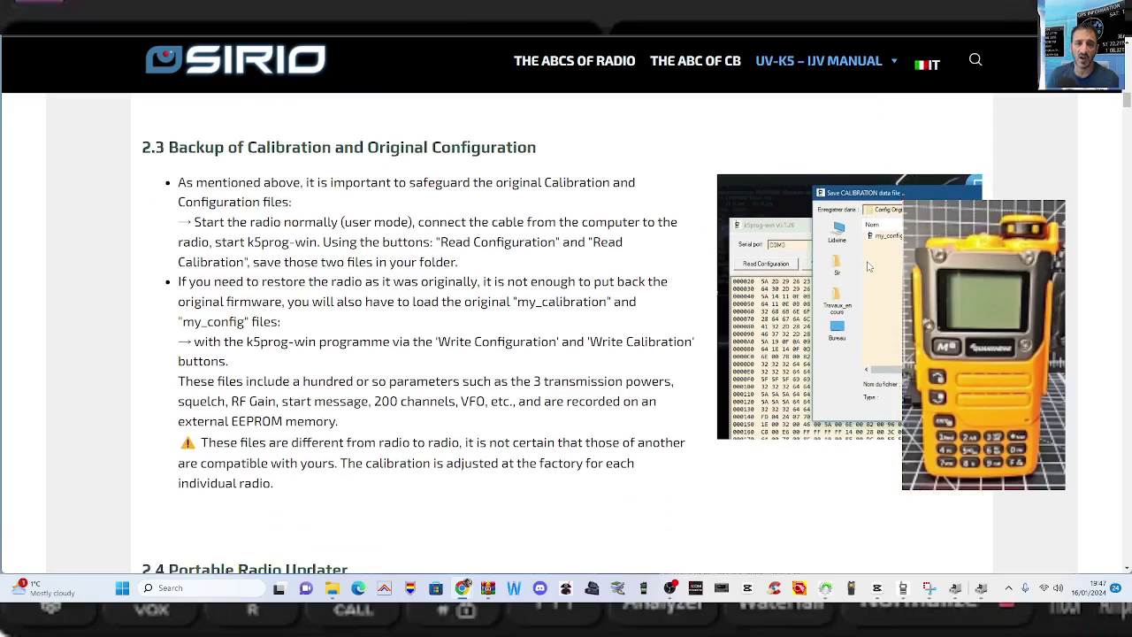
scroll(624, 235, down, 5)
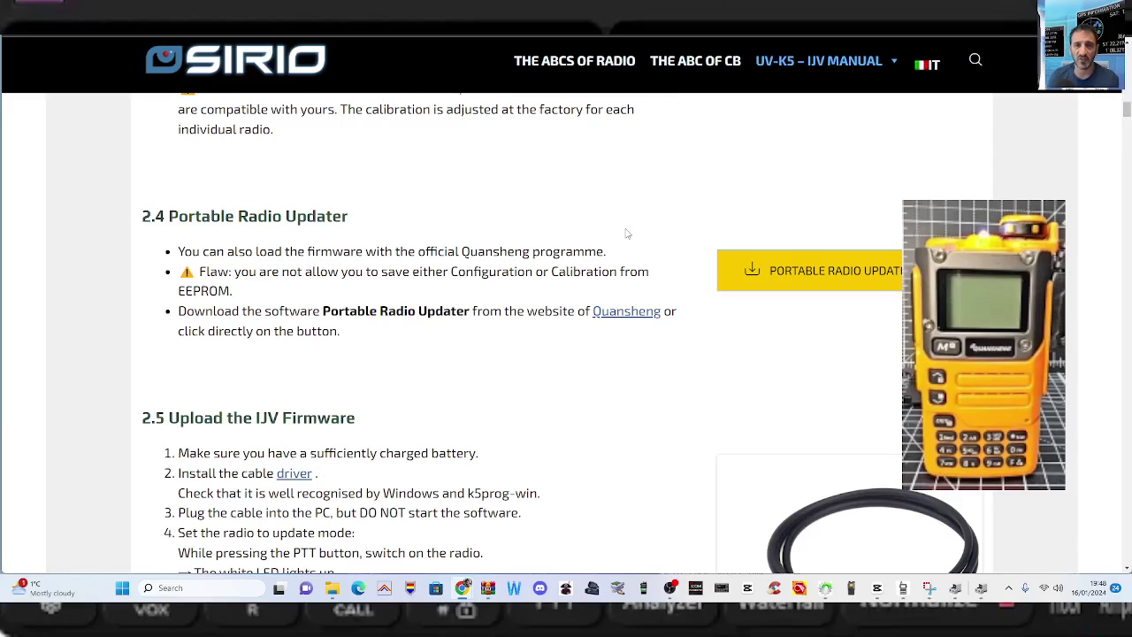
scroll(628, 234, down, 4)
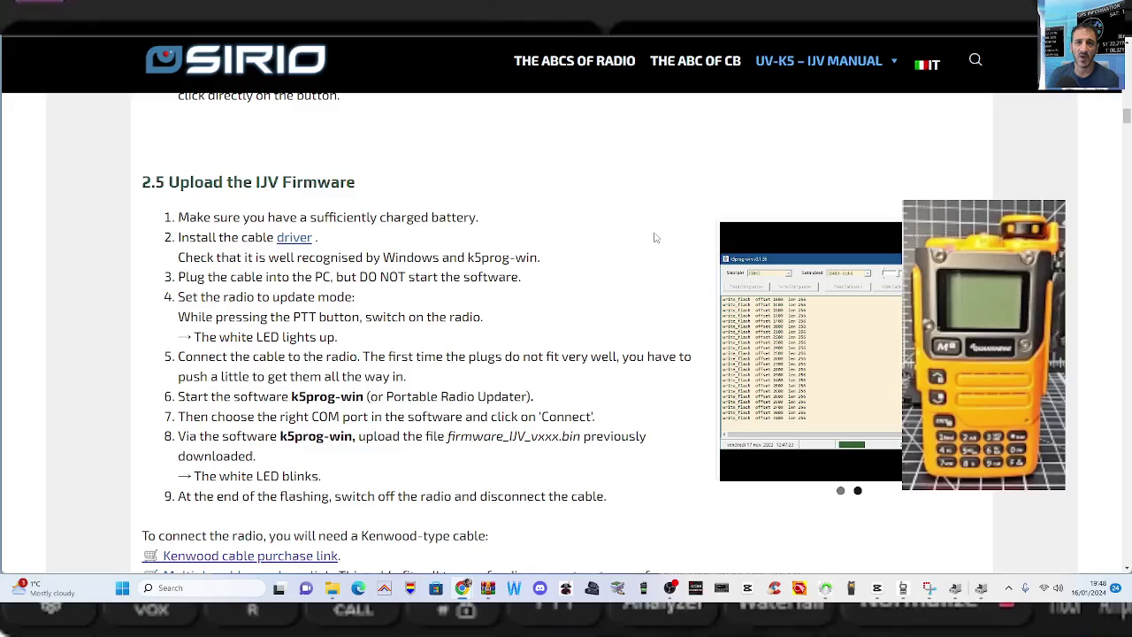
scroll(681, 229, down, 6)
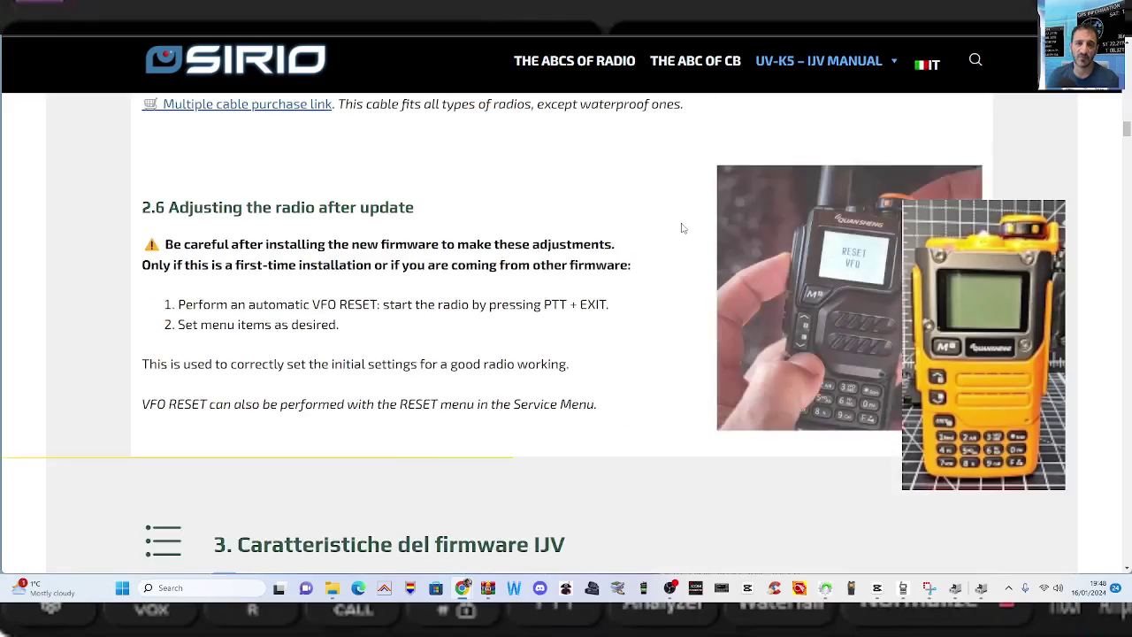
scroll(681, 230, up, 5)
scroll(681, 228, up, 2)
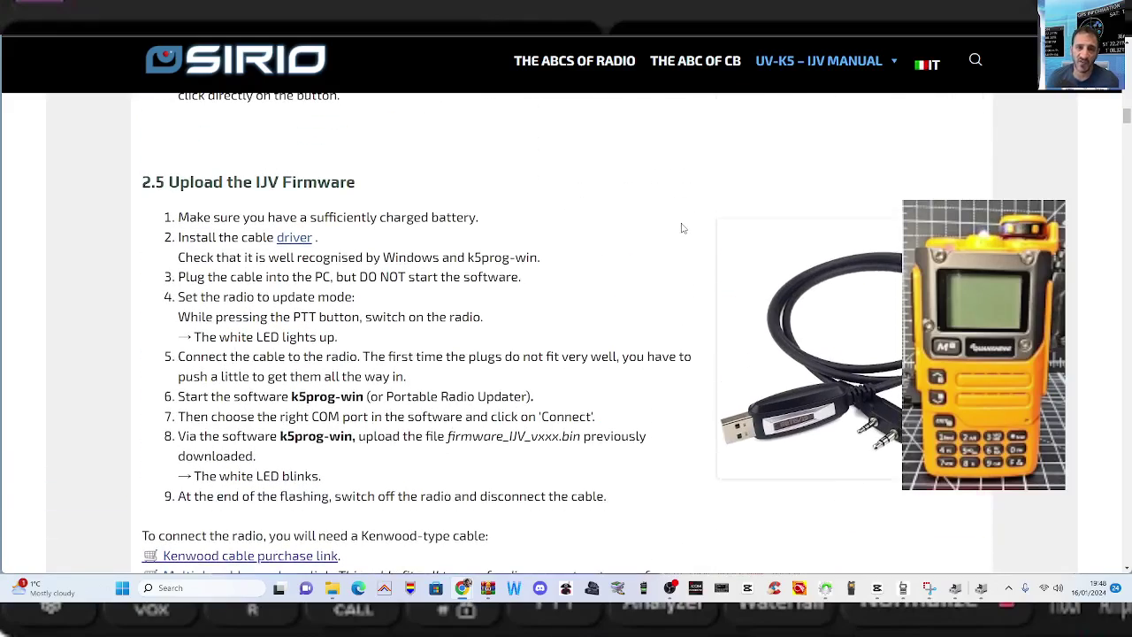
scroll(680, 228, down, 5)
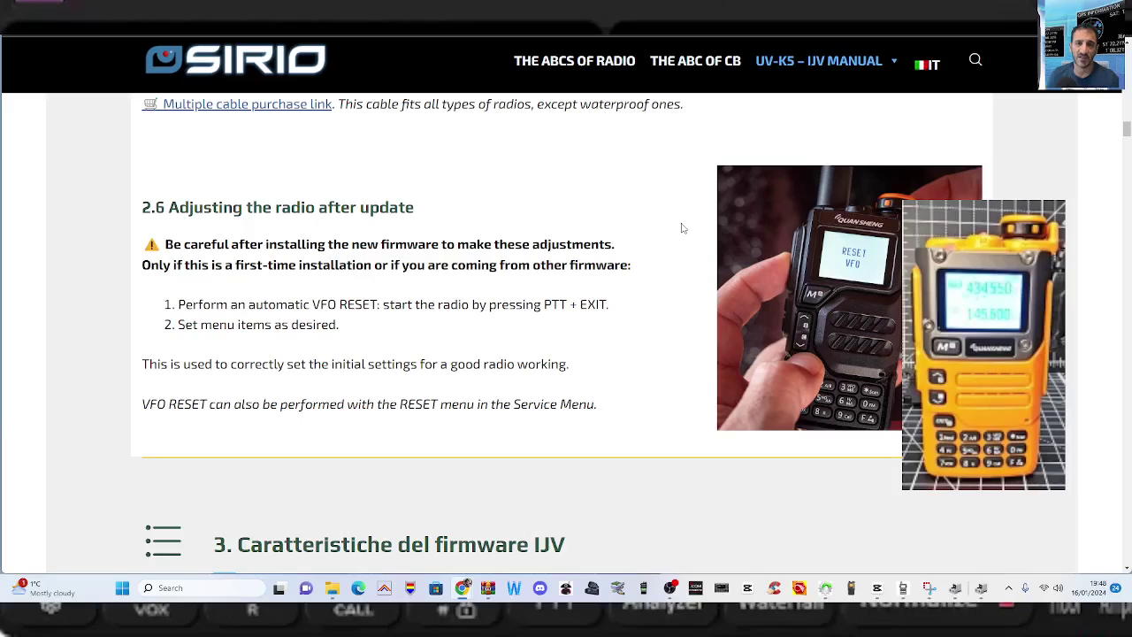
Skim the display diagram, key and menu tables and scan sections, then return to Sezioni
scroll(681, 228, down, 15)
scroll(682, 227, down, 5)
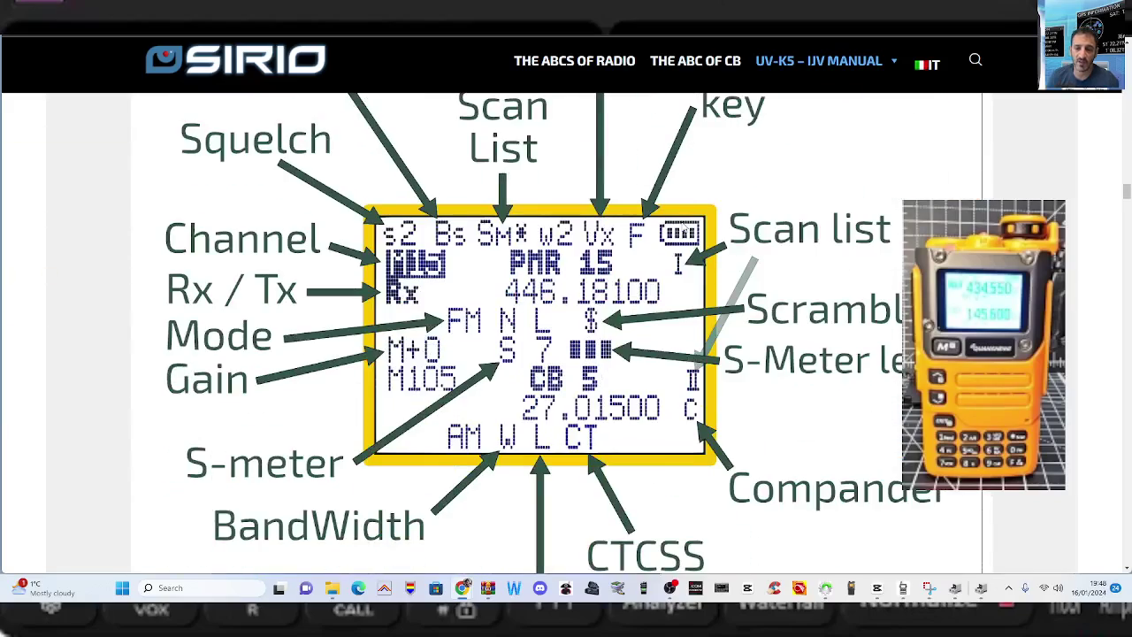
scroll(682, 227, up, 3)
scroll(681, 227, down, 4)
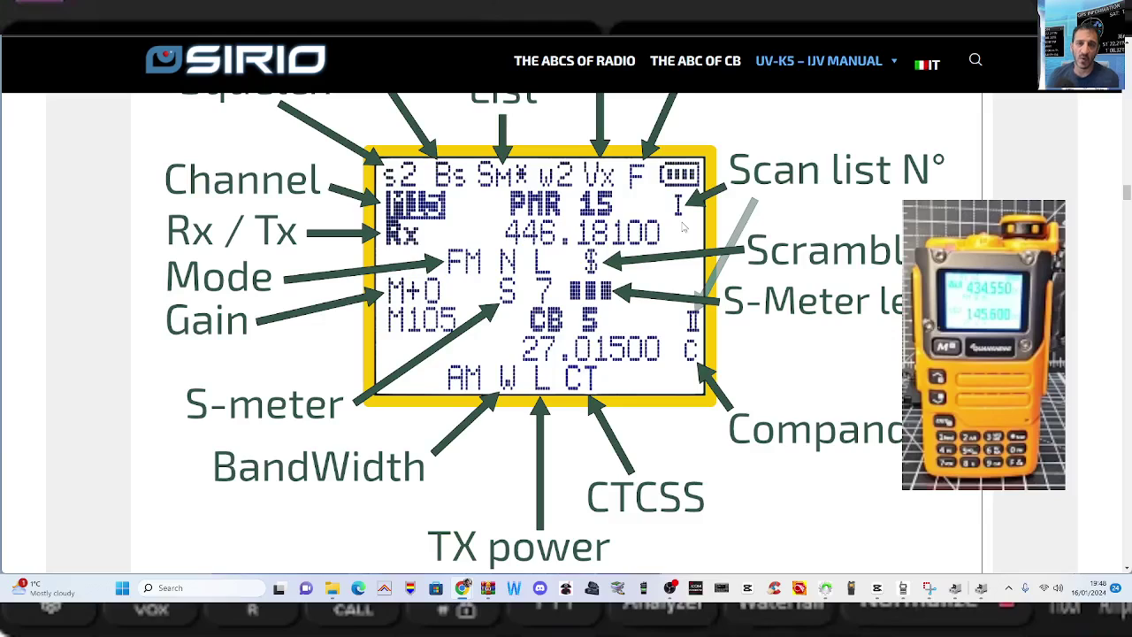
scroll(682, 227, up, 1)
scroll(682, 228, down, 15)
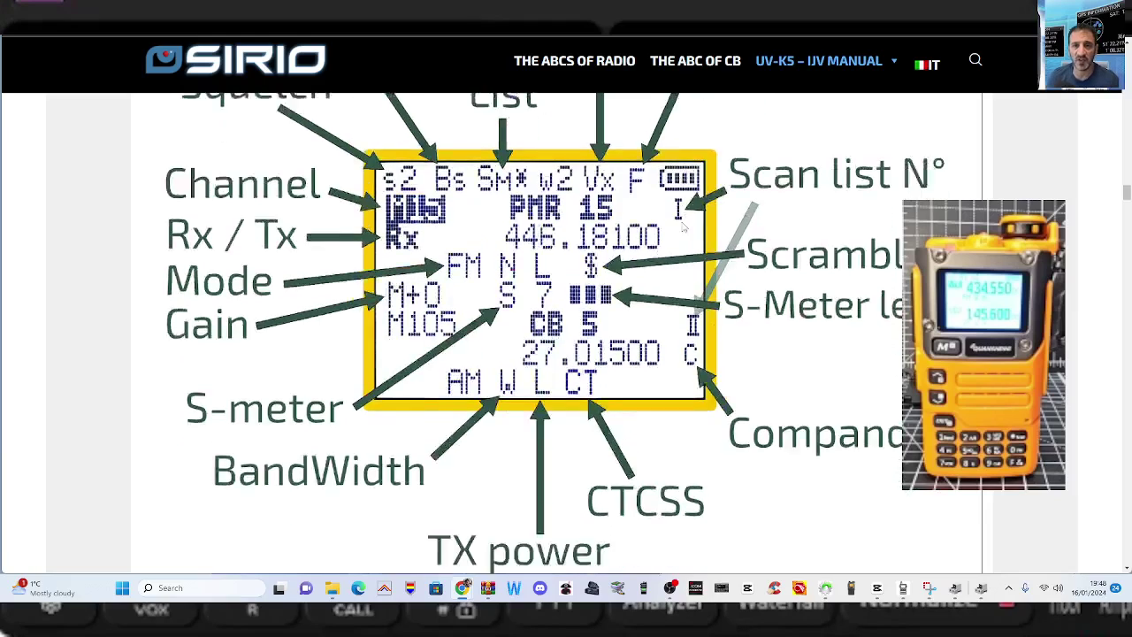
scroll(681, 225, down, 20)
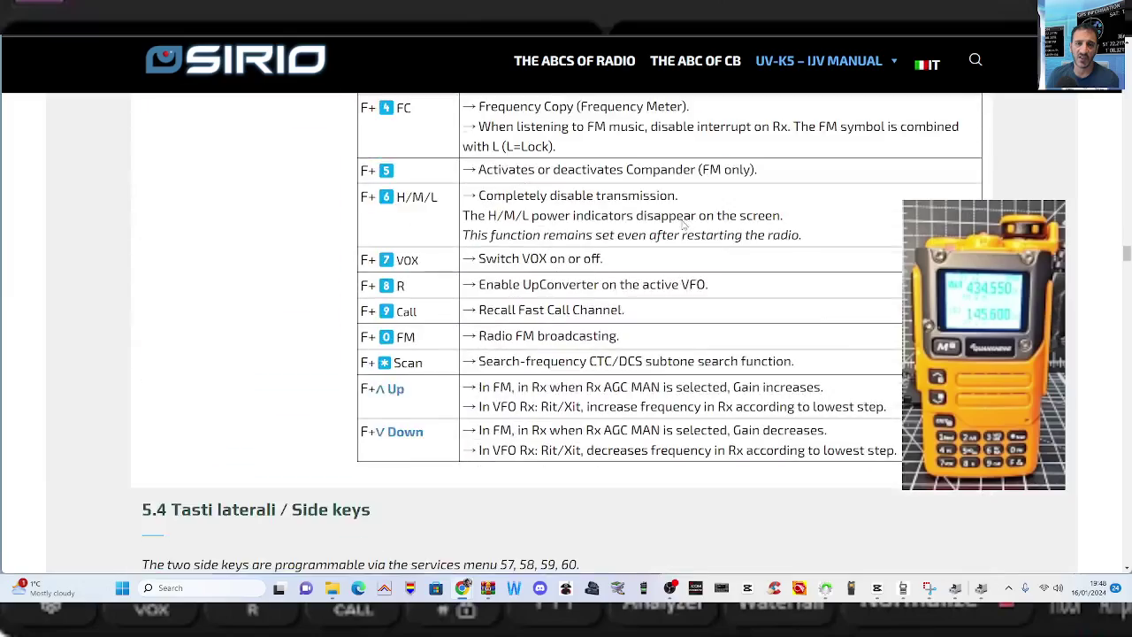
scroll(682, 226, down, 15)
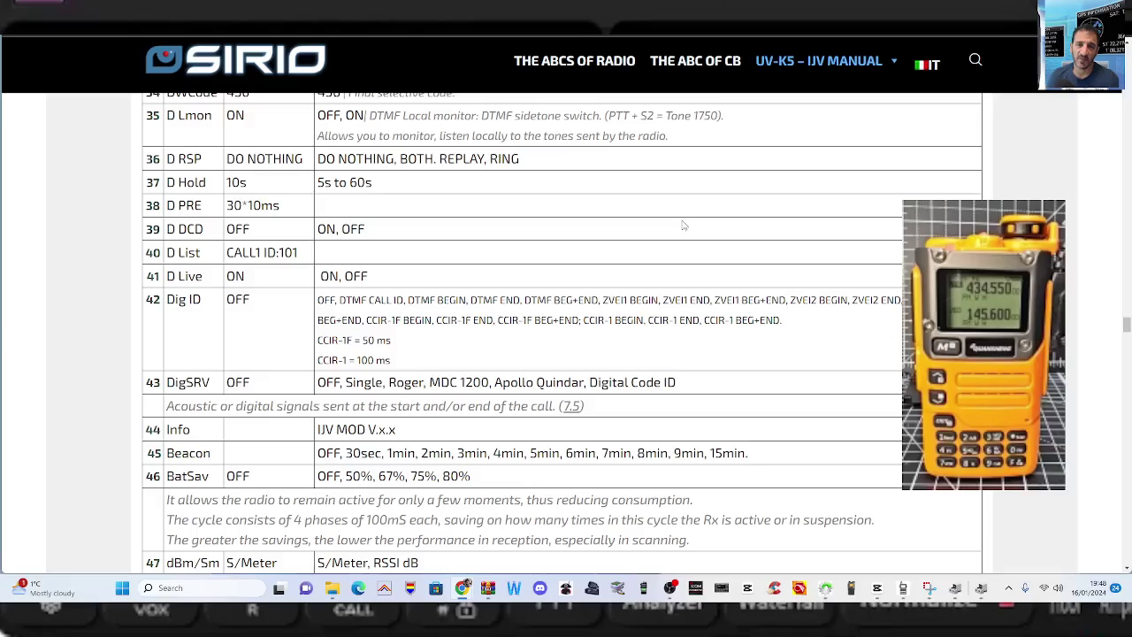
scroll(682, 225, down, 20)
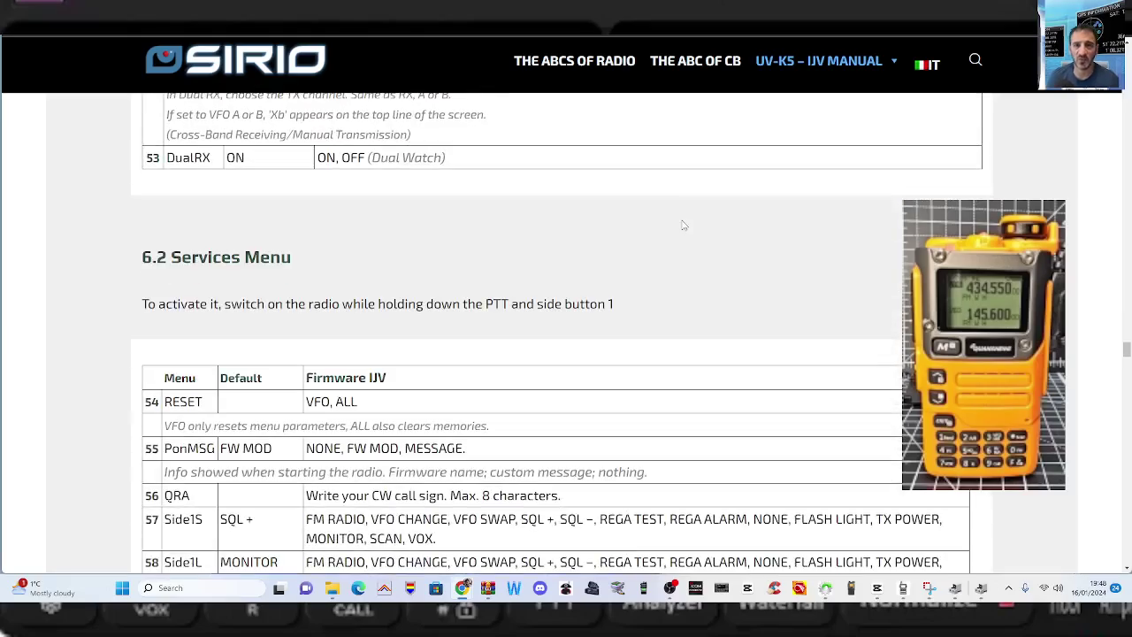
scroll(682, 226, down, 20)
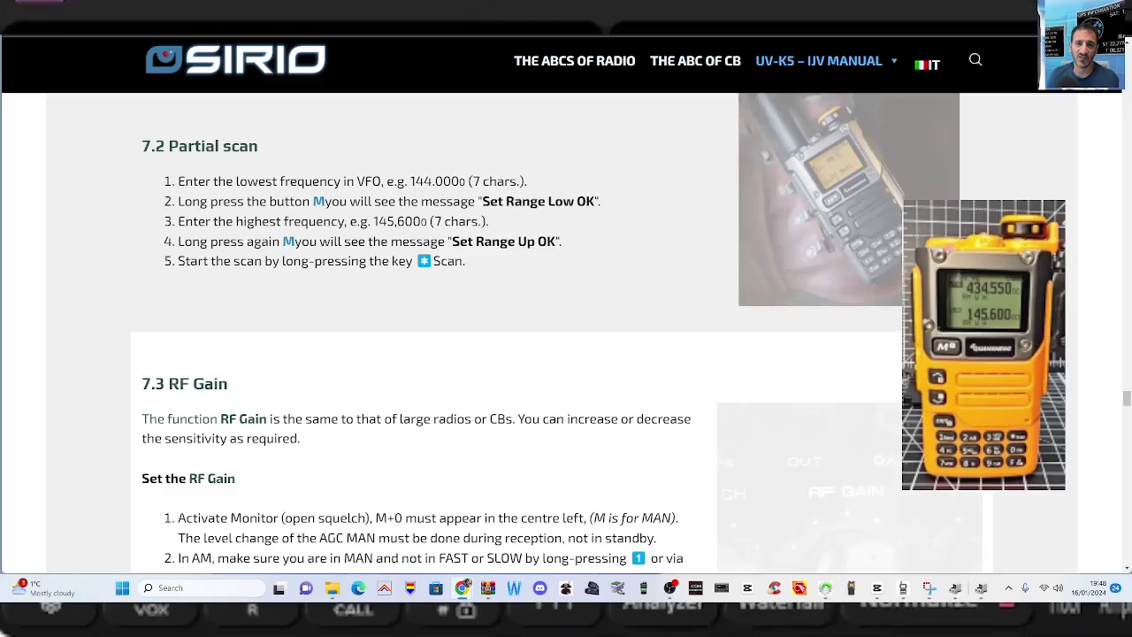
scroll(1127, 396, down, 10)
scroll(151, 442, up, 20)
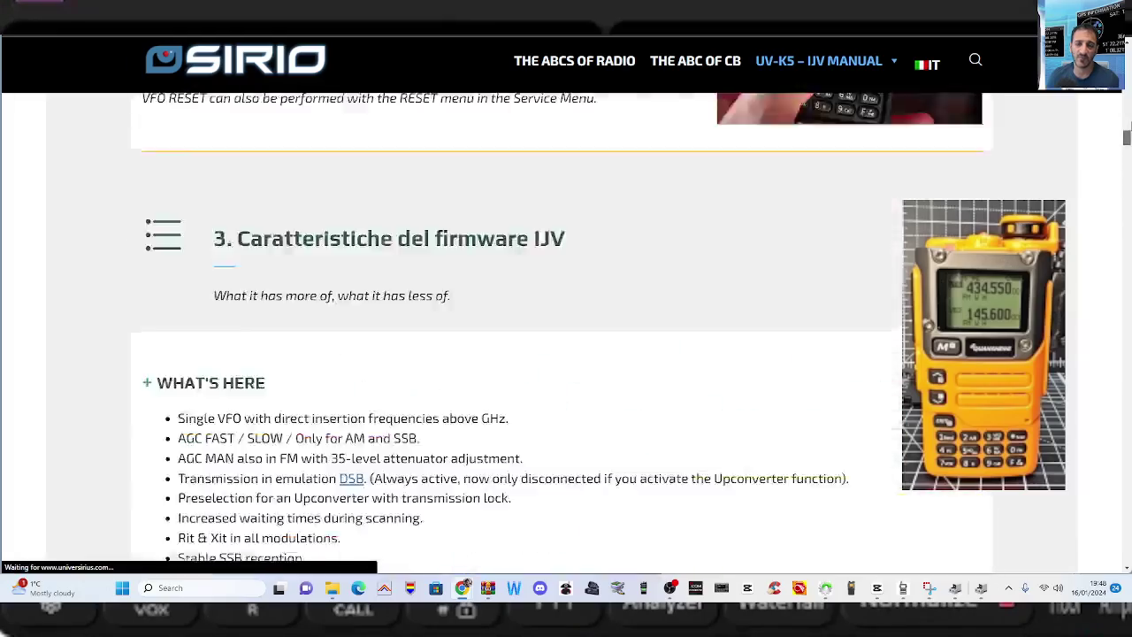
scroll(493, 209, up, 3)
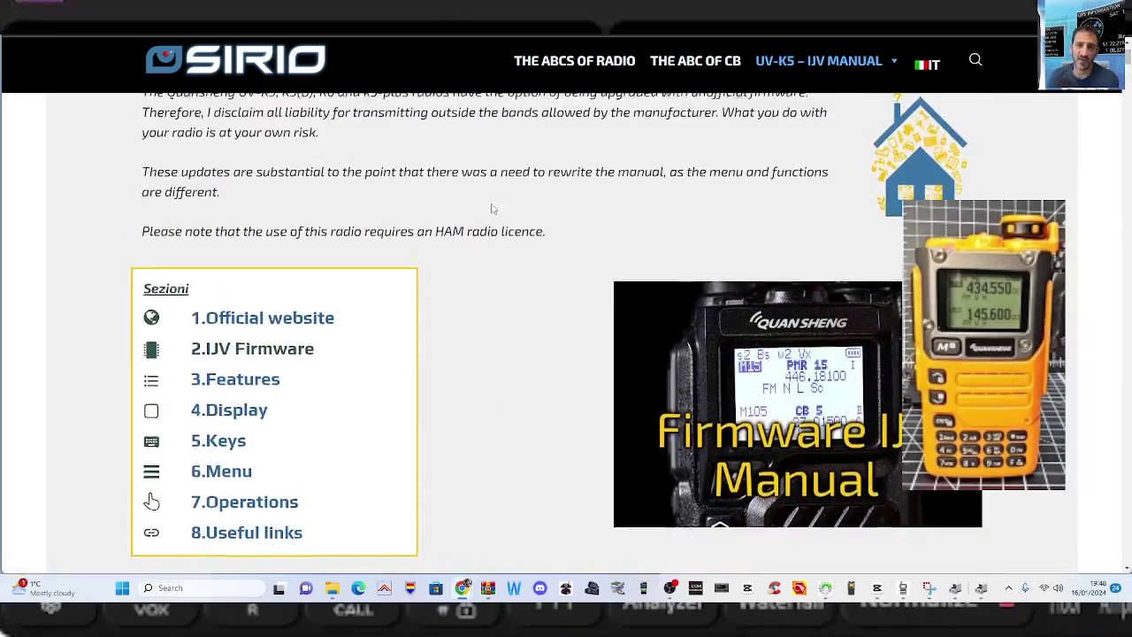
scroll(570, 175, down, 2)
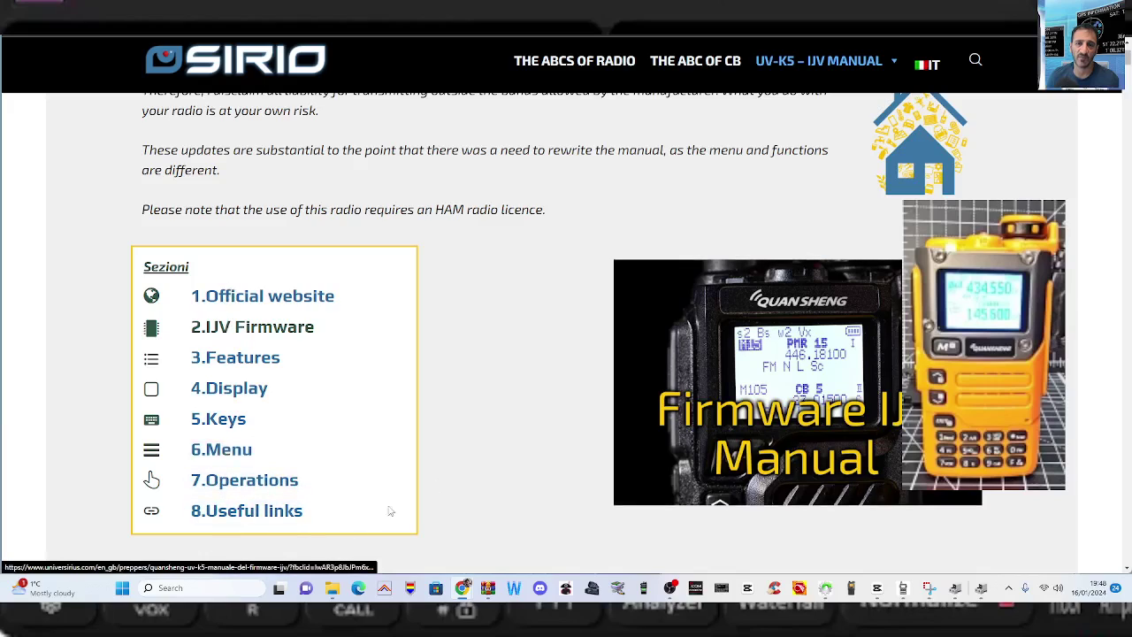
scroll(517, 289, down, 2)
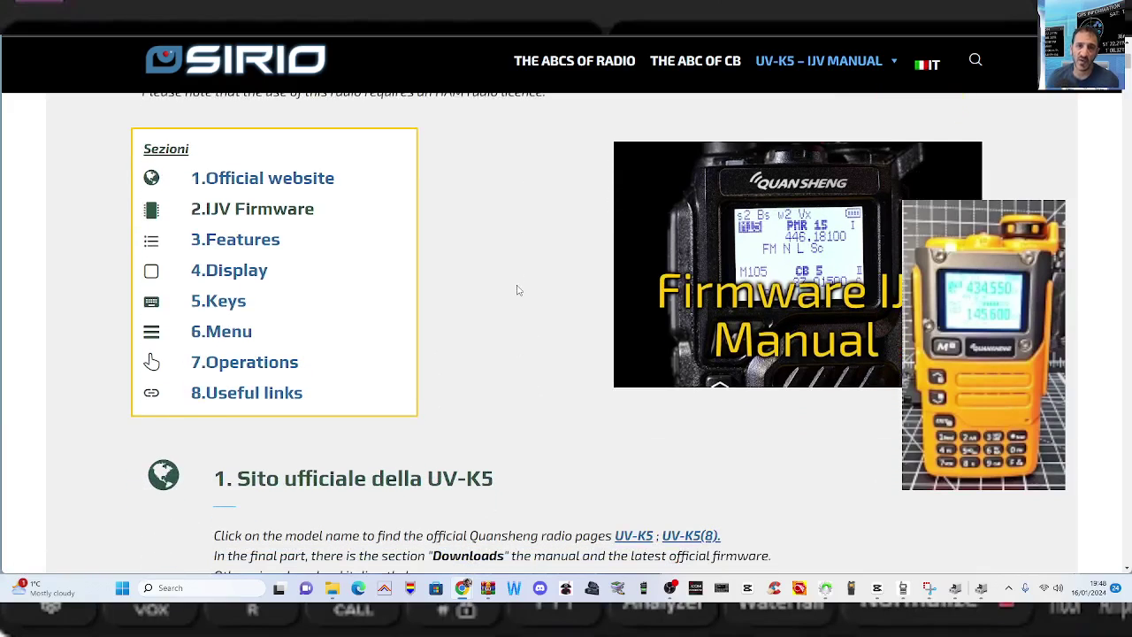